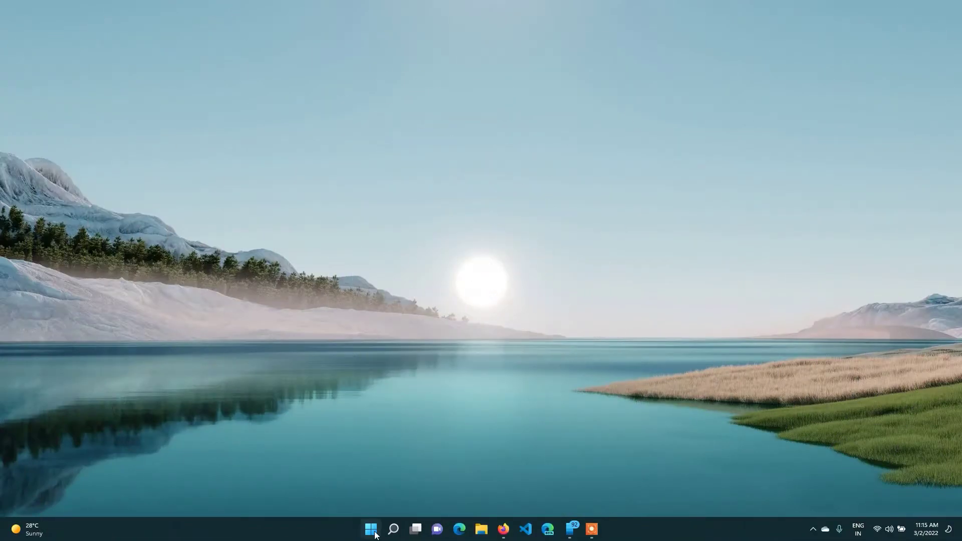
# Launch Microsoft Store from the Start menu and search it for 'amazon'.
pyautogui.click(374, 534)
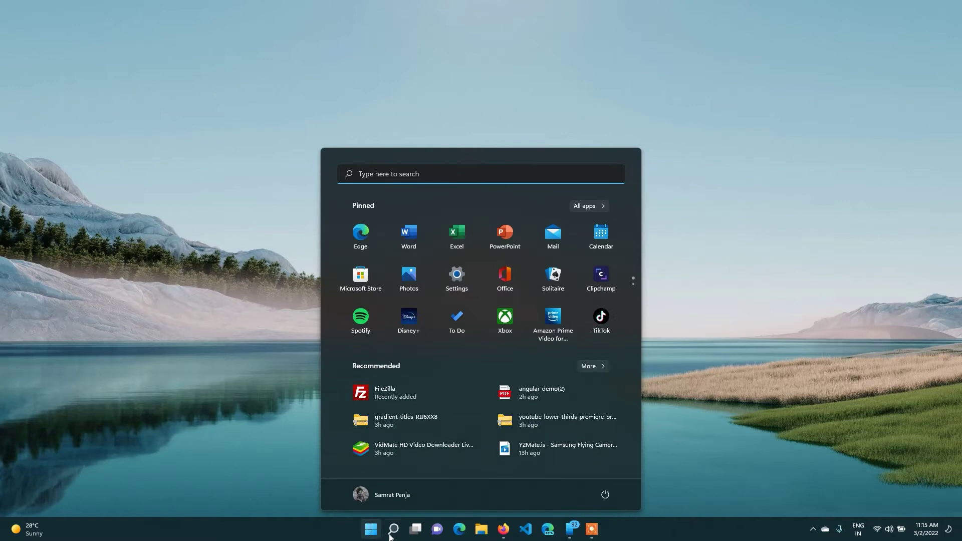
pyautogui.click(360, 280)
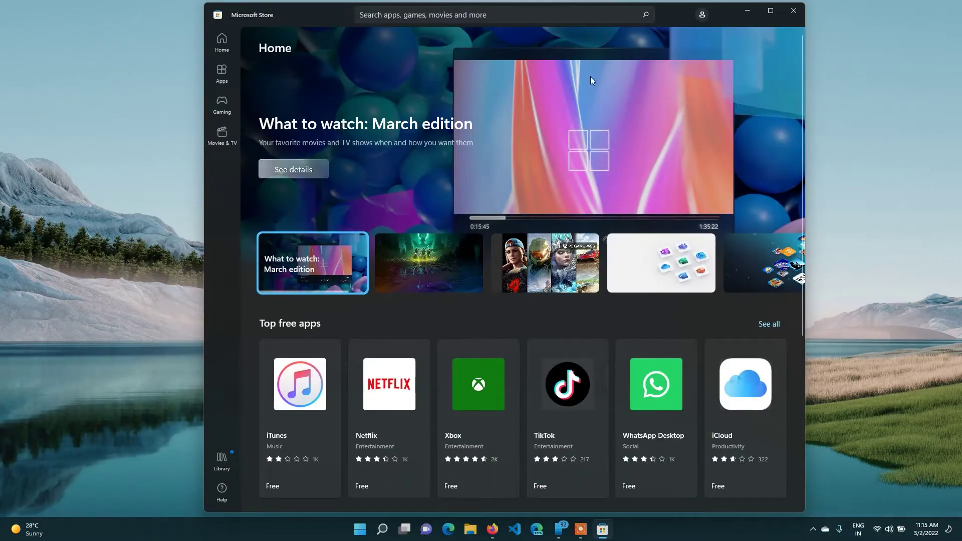
pyautogui.click(448, 12)
pyautogui.write('amazon')
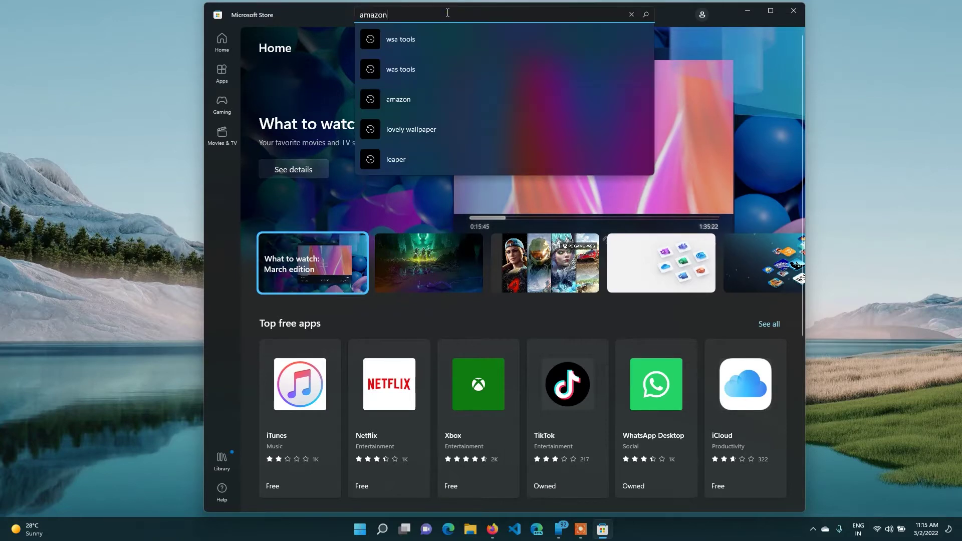
pyautogui.press('Return')
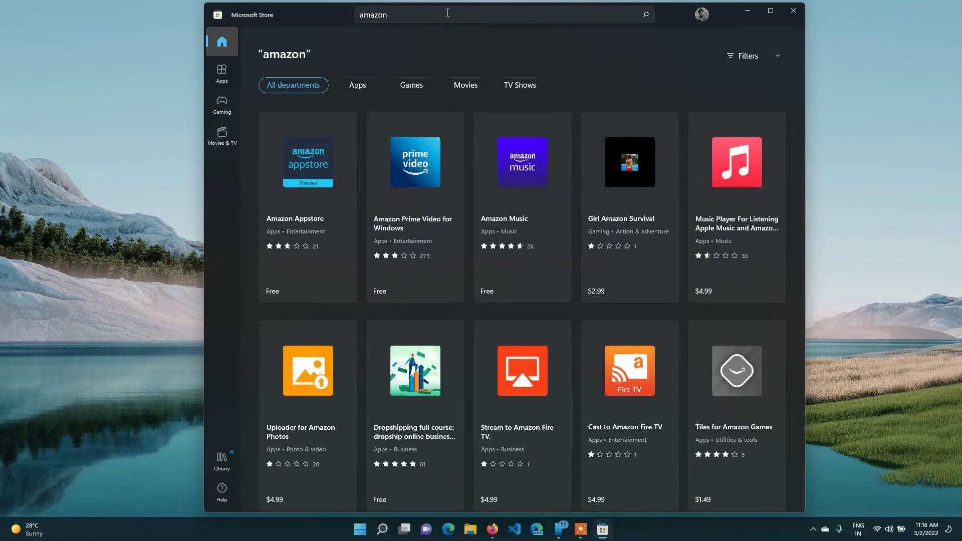
# Install Amazon Appstore from its Store product page and launch it once setup finishes.
pyautogui.click(322, 178)
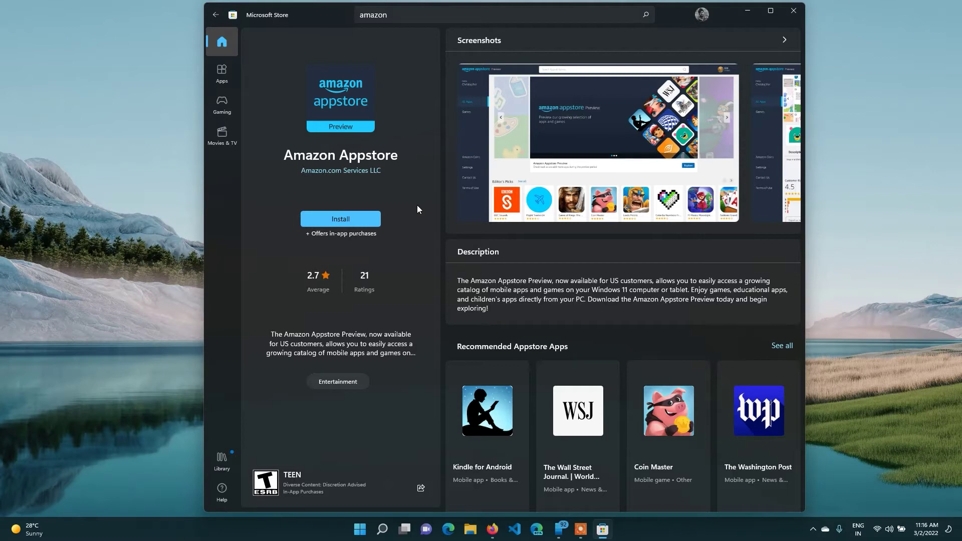
pyautogui.click(342, 219)
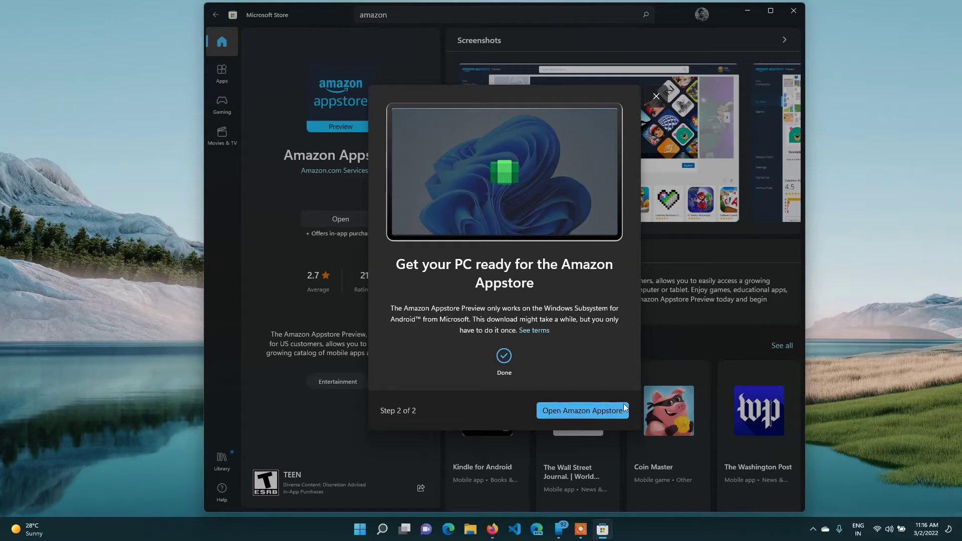
pyautogui.click(600, 413)
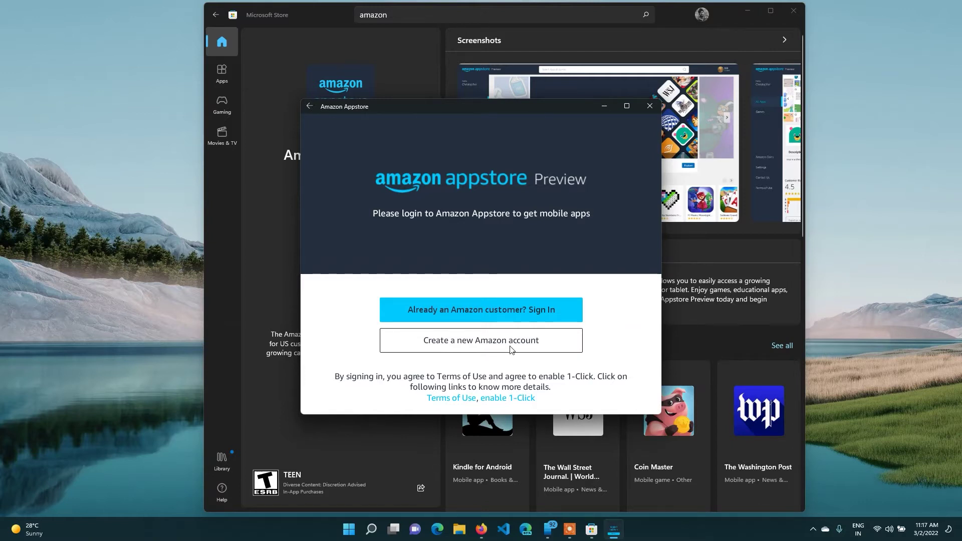
# Sign in to Amazon Appstore with the account email and password, then sign out again.
pyautogui.click(517, 310)
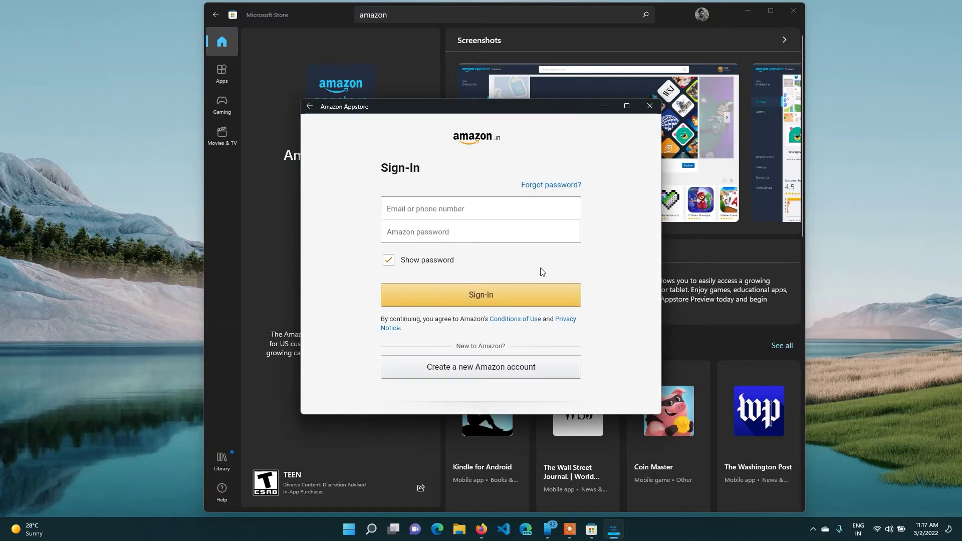
pyautogui.click(488, 215)
pyautogui.press('Tab')
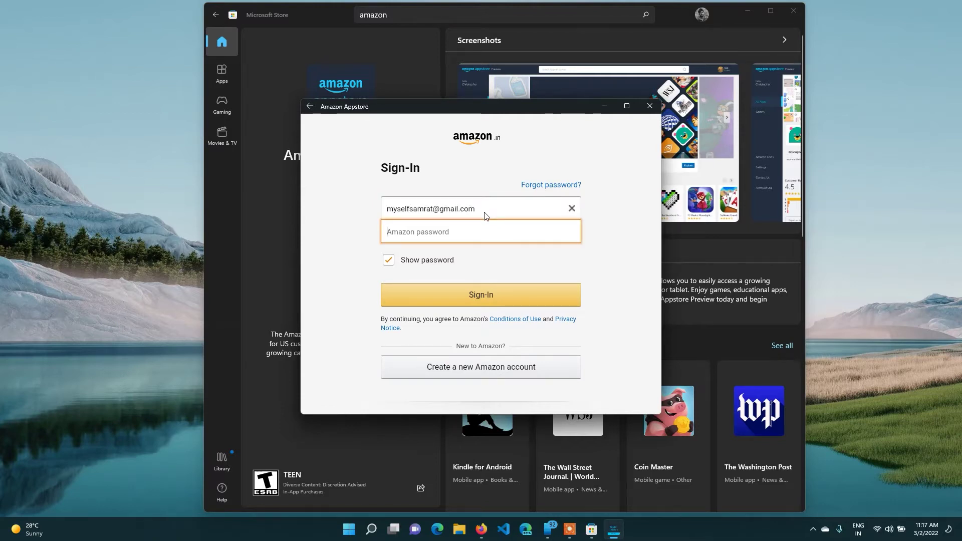
pyautogui.hotkey('ctrl', 'v')
pyautogui.press('Return')
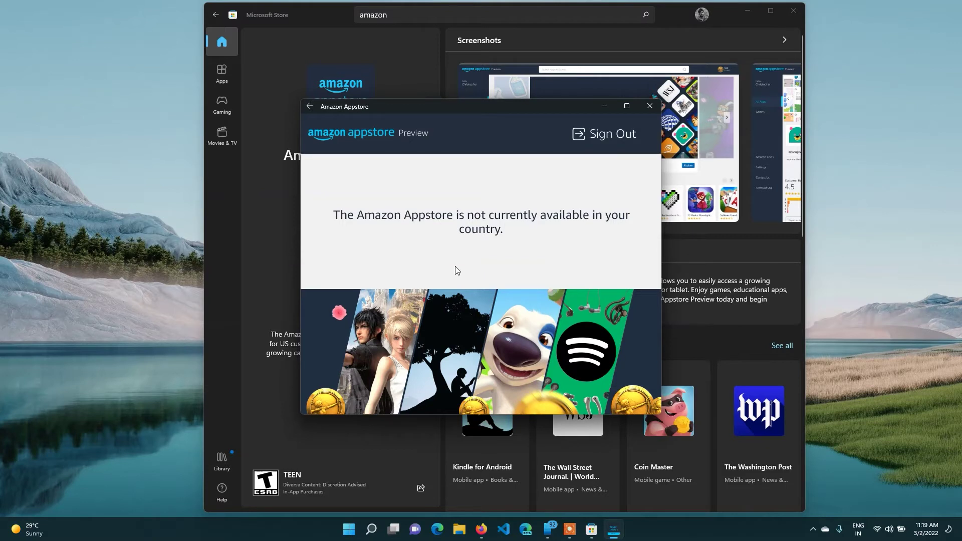
pyautogui.click(617, 136)
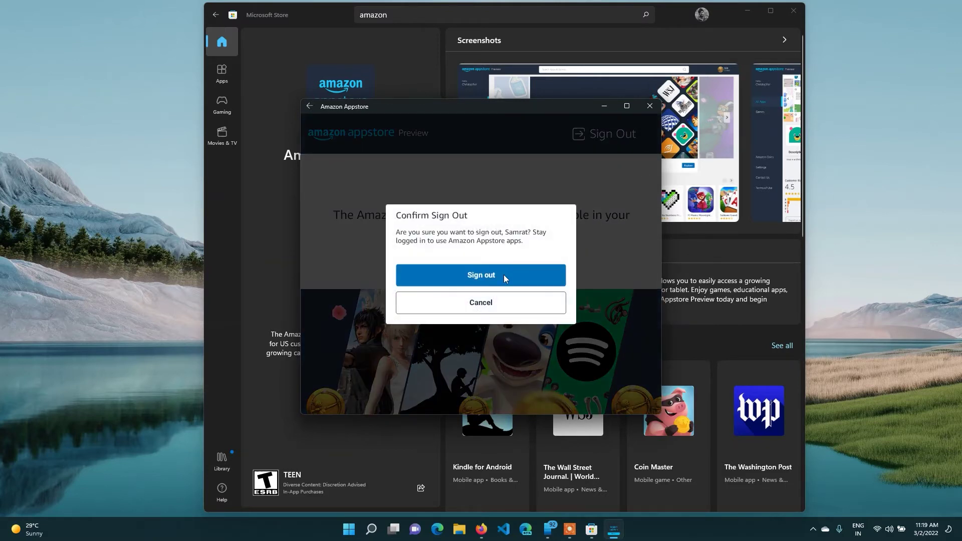
pyautogui.click(472, 286)
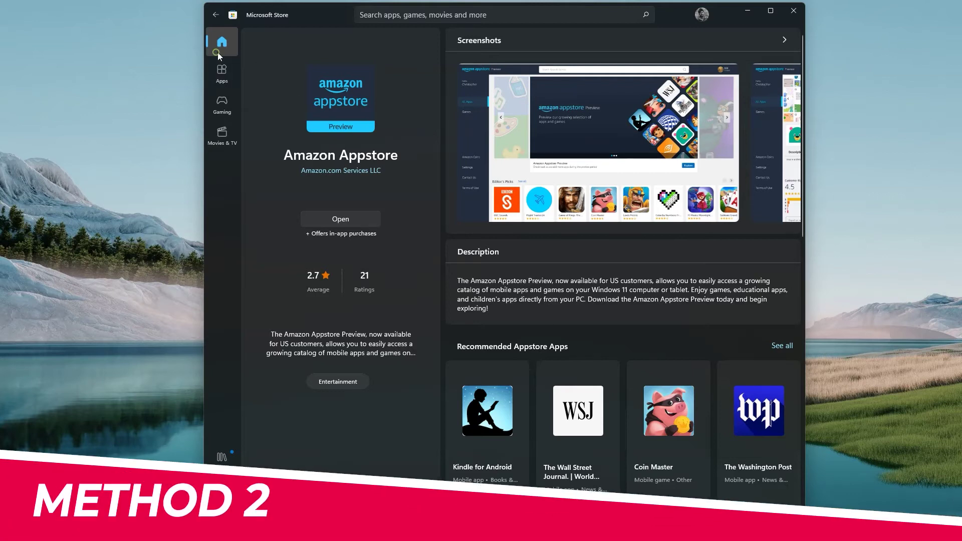
# Return to Store Home, search 'wsa tools' and open the WSATools product page.
pyautogui.click(222, 41)
pyautogui.click(481, 14)
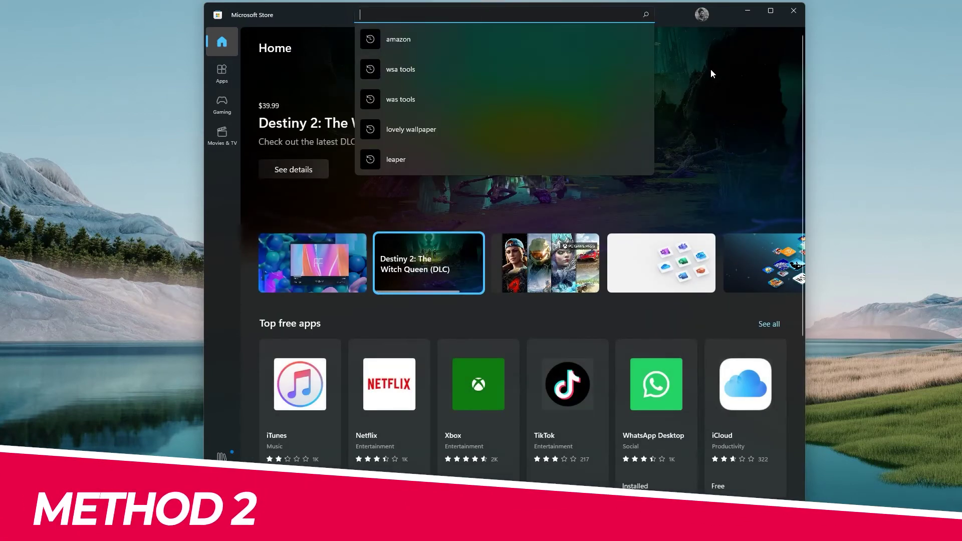
pyautogui.write('wsa tool')
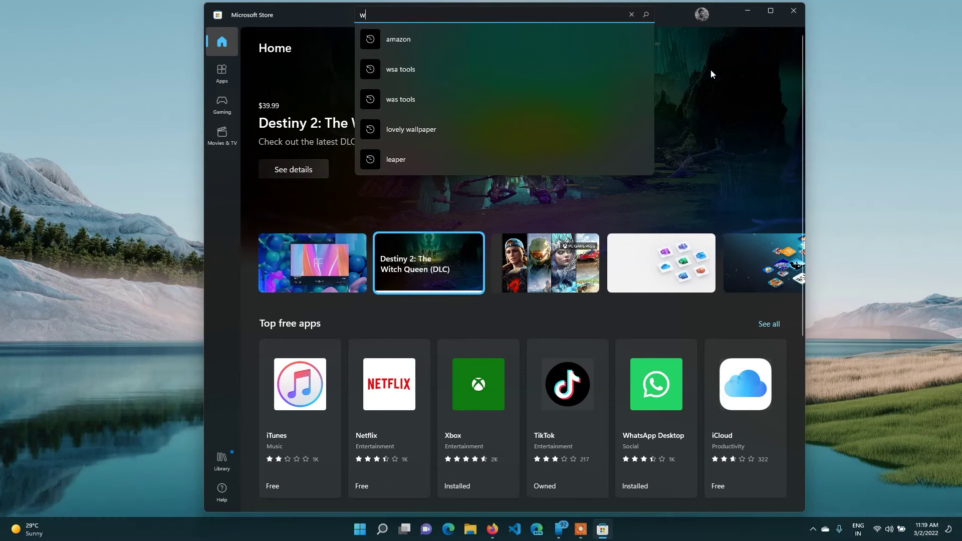
pyautogui.write('s')
pyautogui.press('Return')
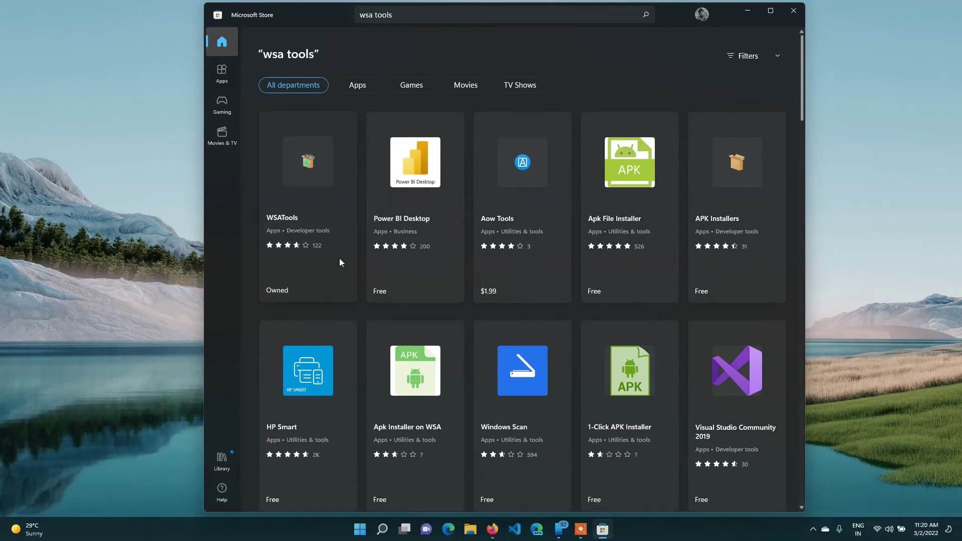
pyautogui.click(313, 199)
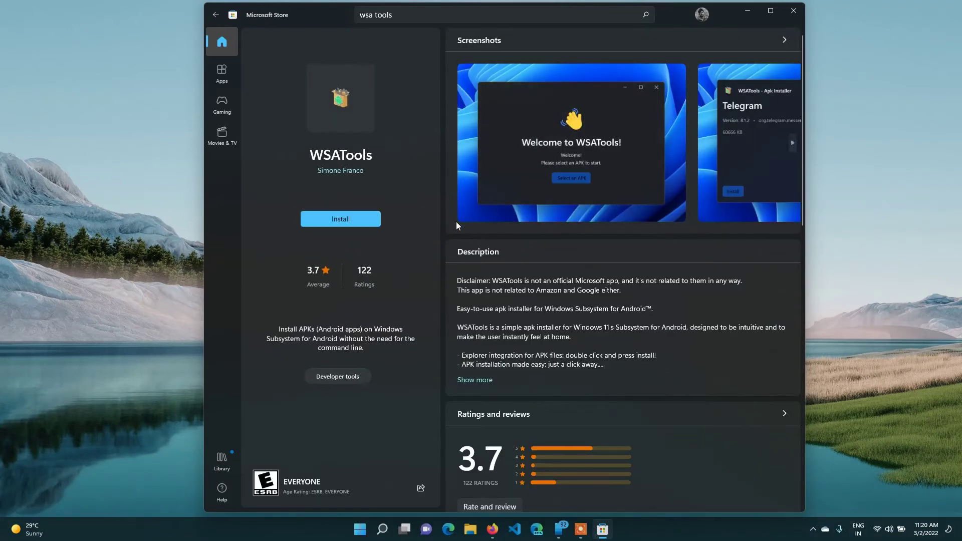
# Install WSATools from its Store page and open it when finished.
pyautogui.click(357, 222)
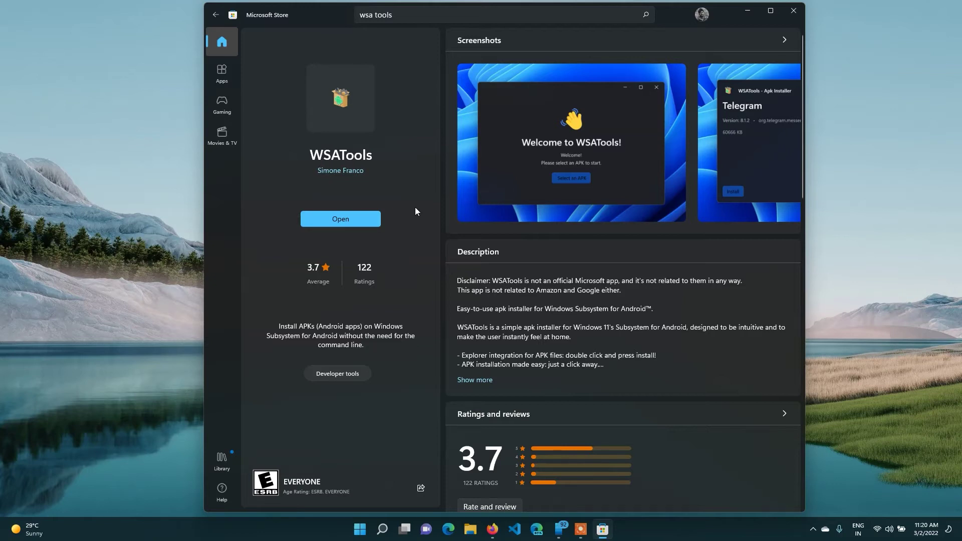
pyautogui.click(350, 219)
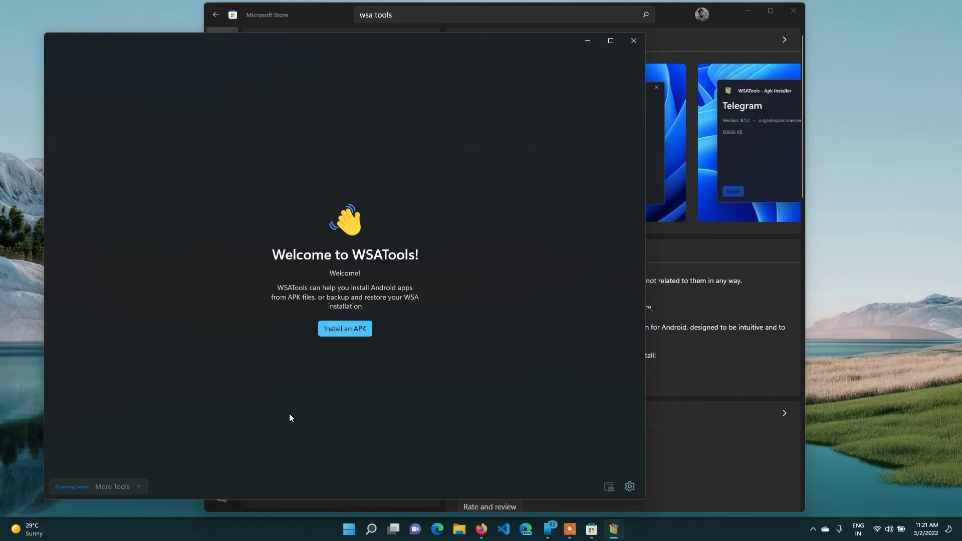
# Start an APK install, choose to install the missing ADB, and browse into drive C:.
pyautogui.click(344, 332)
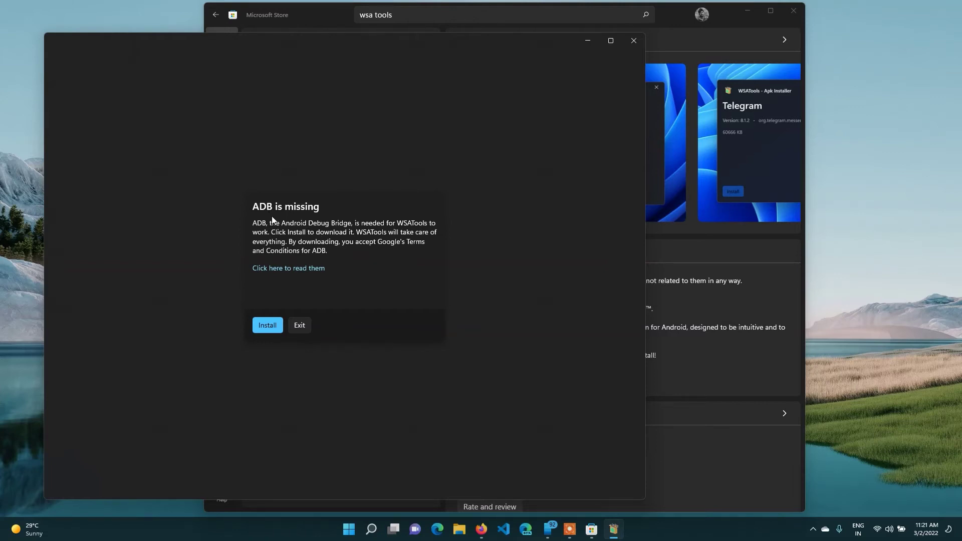
pyautogui.click(270, 326)
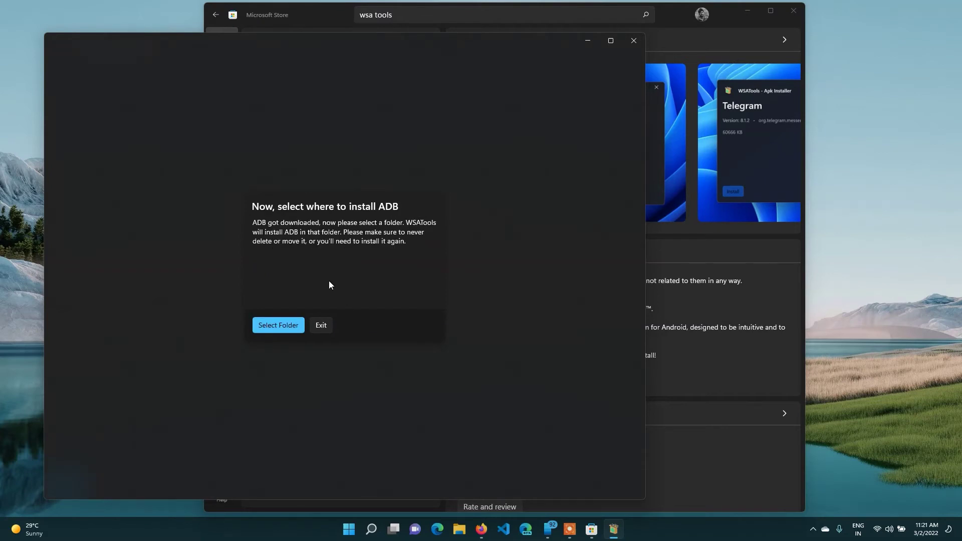
pyautogui.click(282, 327)
pyautogui.click(195, 190)
pyautogui.doubleClick(195, 190)
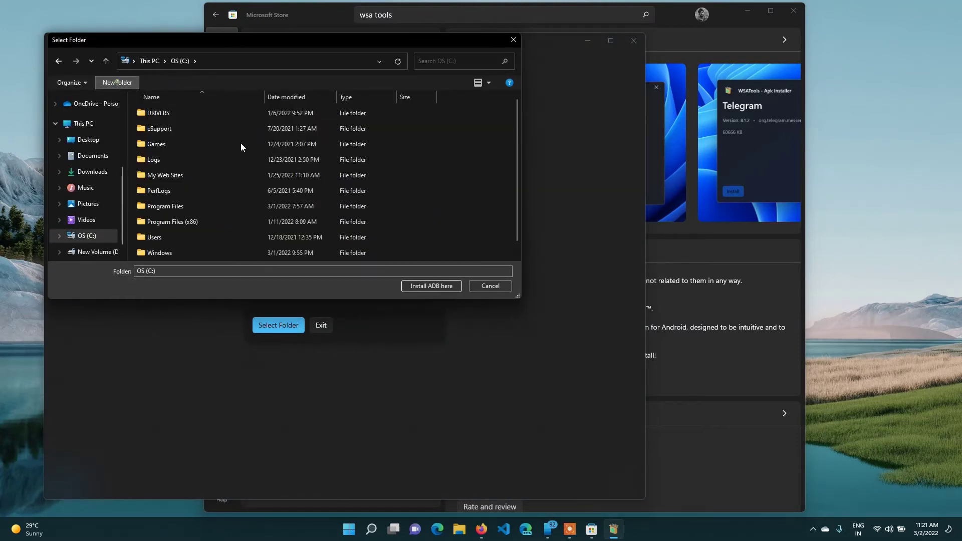
# Create an ADB folder on C: and install ADB there, skipping the APK selection.
pyautogui.click(117, 83)
pyautogui.write('ADB')
pyautogui.click(487, 226)
pyautogui.click(263, 256)
pyautogui.click(416, 286)
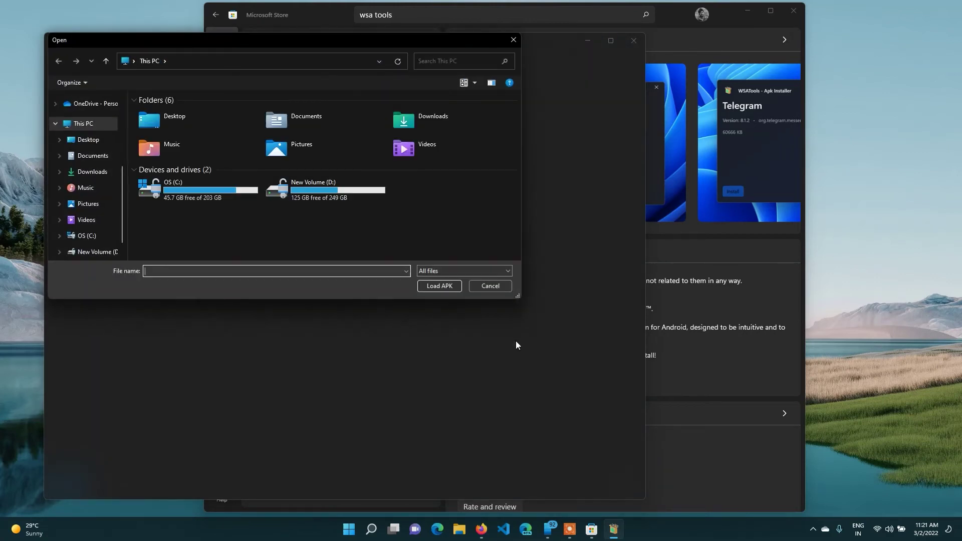
pyautogui.click(497, 287)
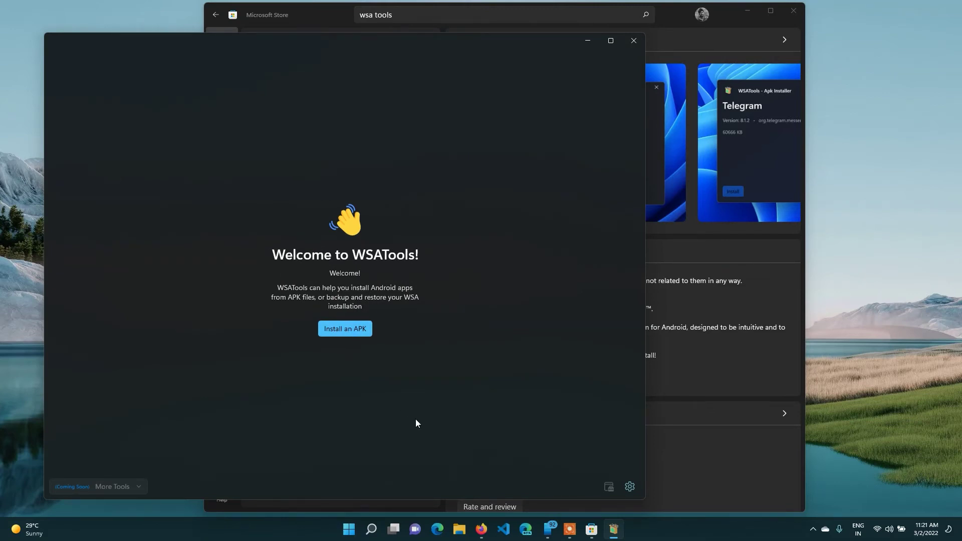
pyautogui.click(481, 529)
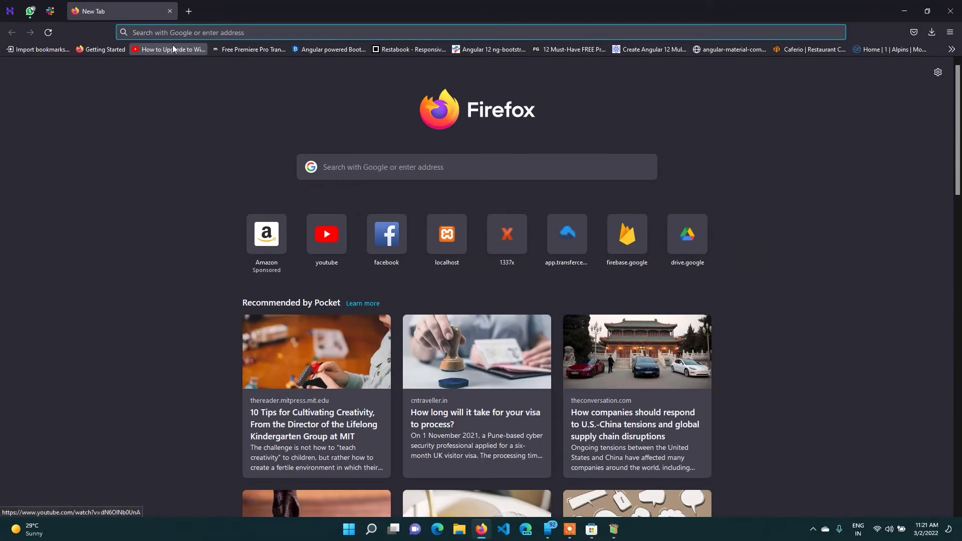
# Search the web for apkpure and open the APKPure website.
pyautogui.write('apkpure')
pyautogui.press('Return')
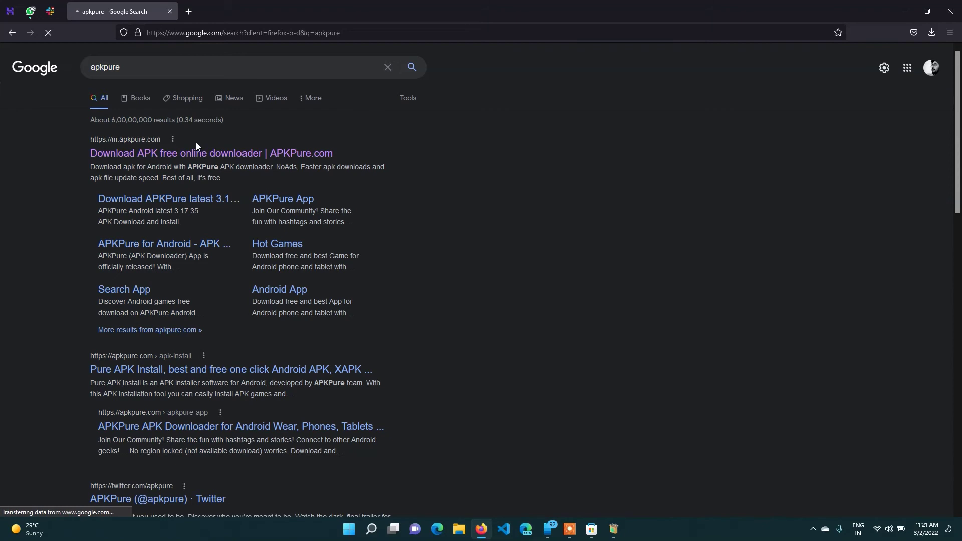
pyautogui.click(196, 152)
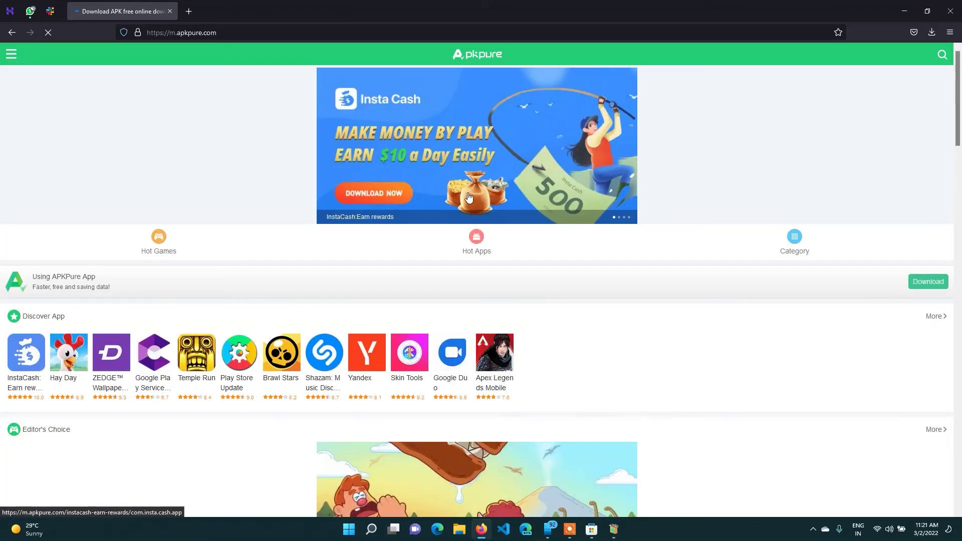
# Open YouTube Vanced under Popular Apps and start its 63.6 MB APK download.
pyautogui.scroll(-6, 541, 260)
pyautogui.scroll(-6, 268, 314)
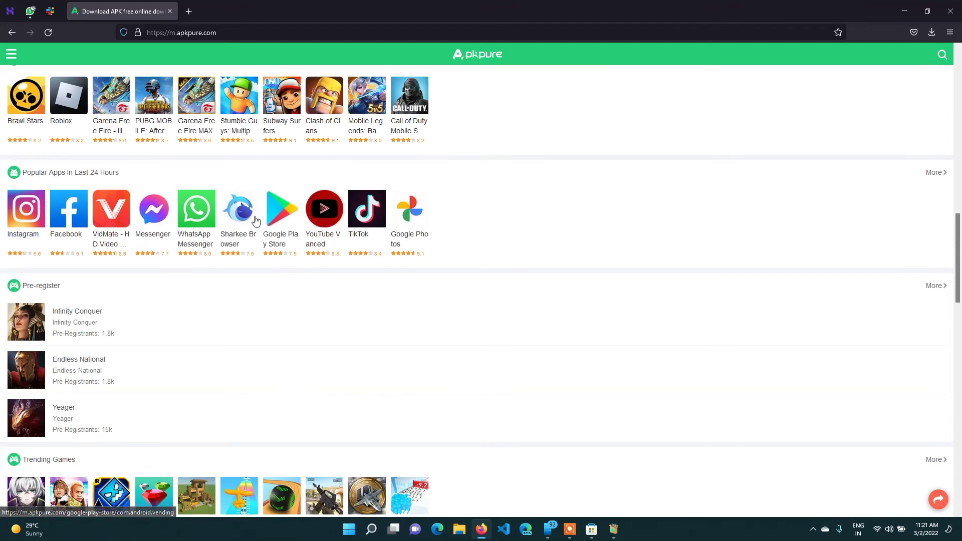
pyautogui.scroll(-5, 516, 264)
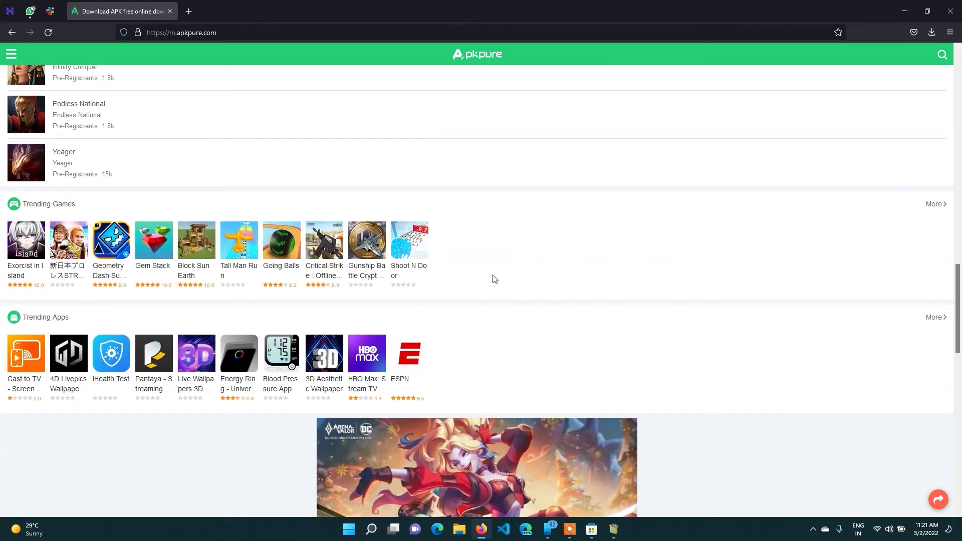
pyautogui.scroll(6, 499, 305)
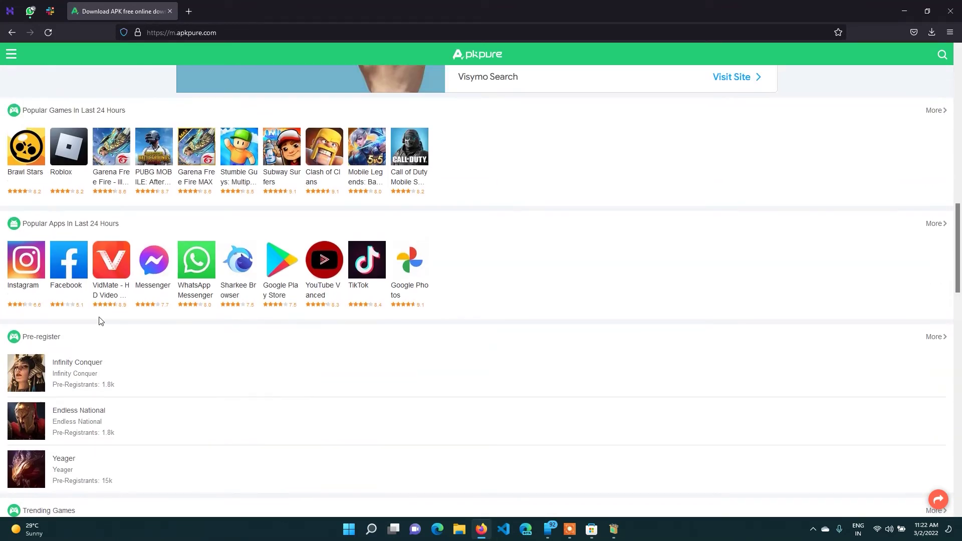
pyautogui.scroll(1, 75, 307)
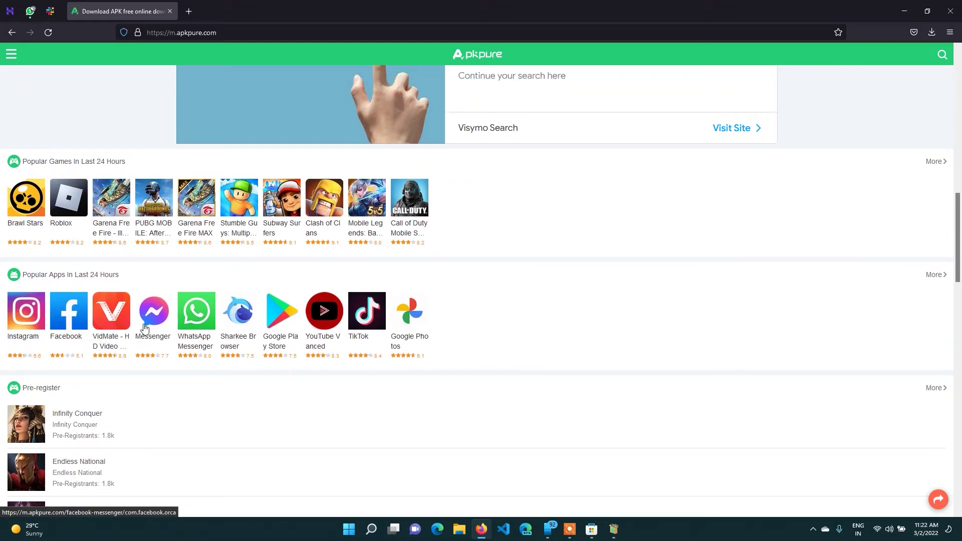
pyautogui.click(336, 340)
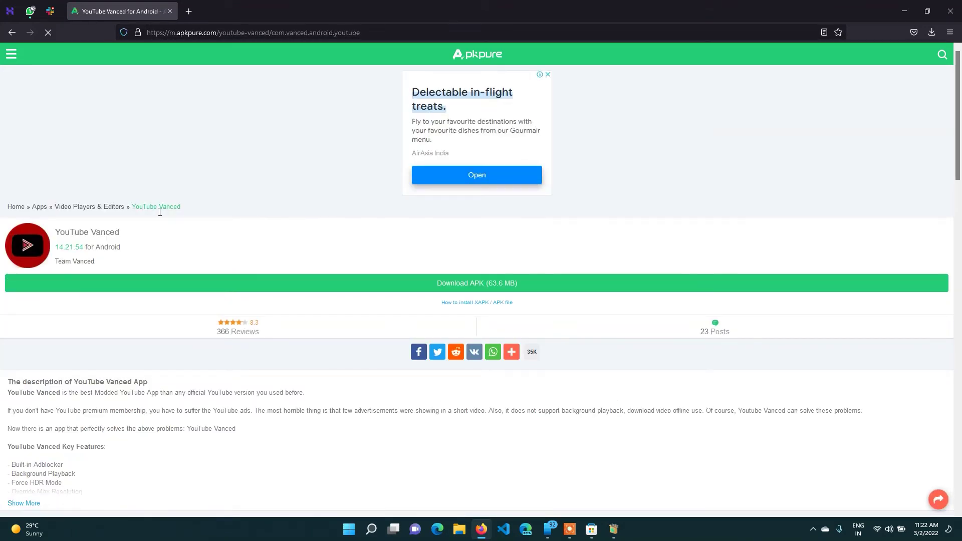
pyautogui.click(468, 284)
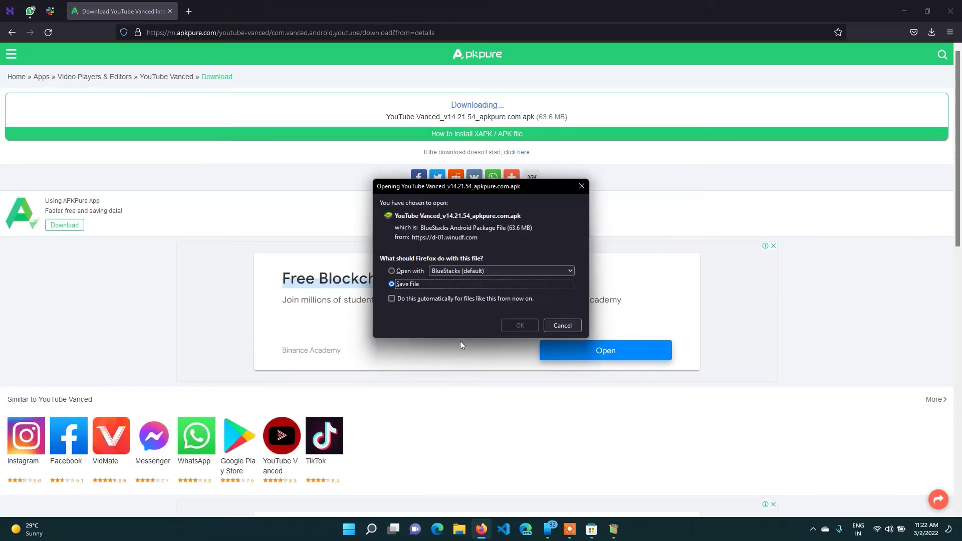
# Save the YouTube Vanced APK, verify the download completed, and move WSATools to the centre.
pyautogui.click(511, 330)
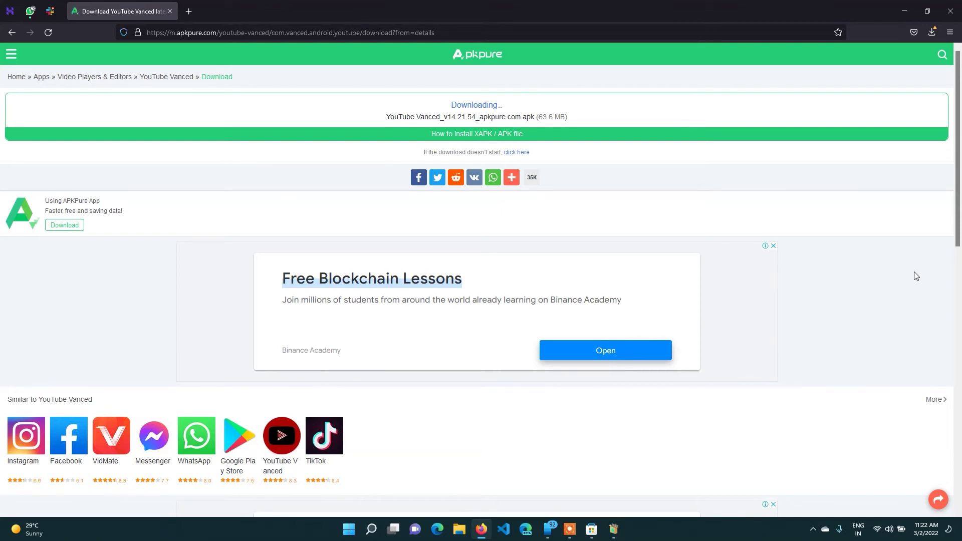
pyautogui.click(932, 32)
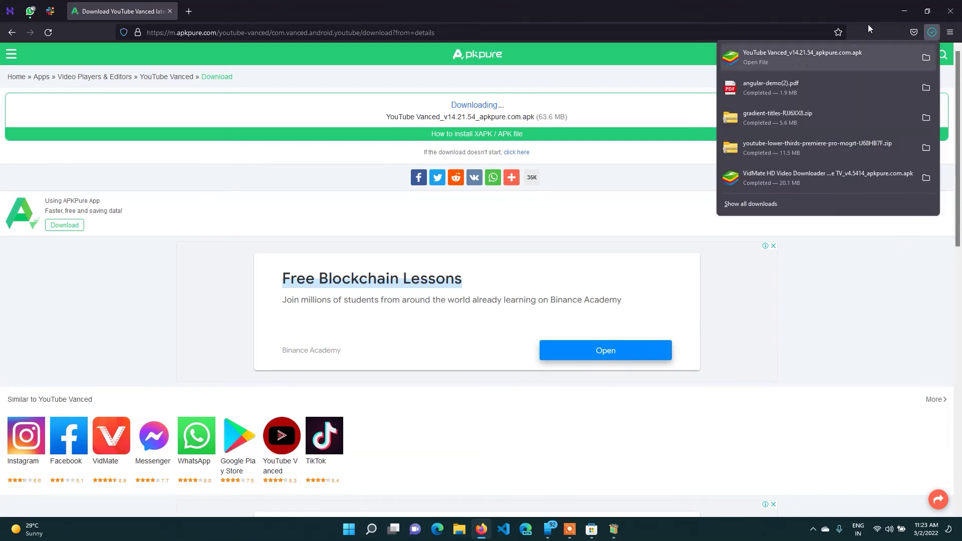
pyautogui.click(863, 292)
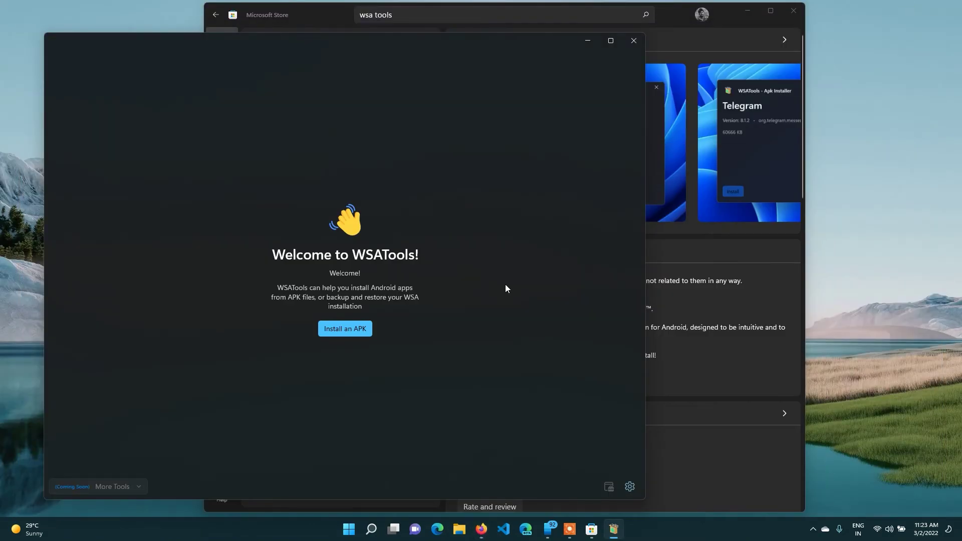
pyautogui.moveTo(333, 38); pyautogui.dragTo(495, 31)
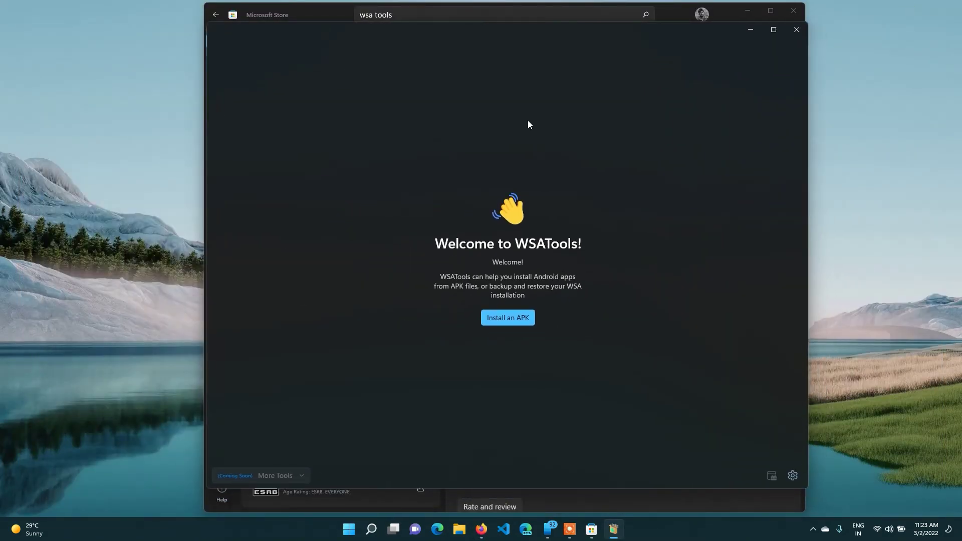
# Load the YouTube Vanced 14.21.54 APK from Downloads into WSATools and try installing it.
pyautogui.click(507, 318)
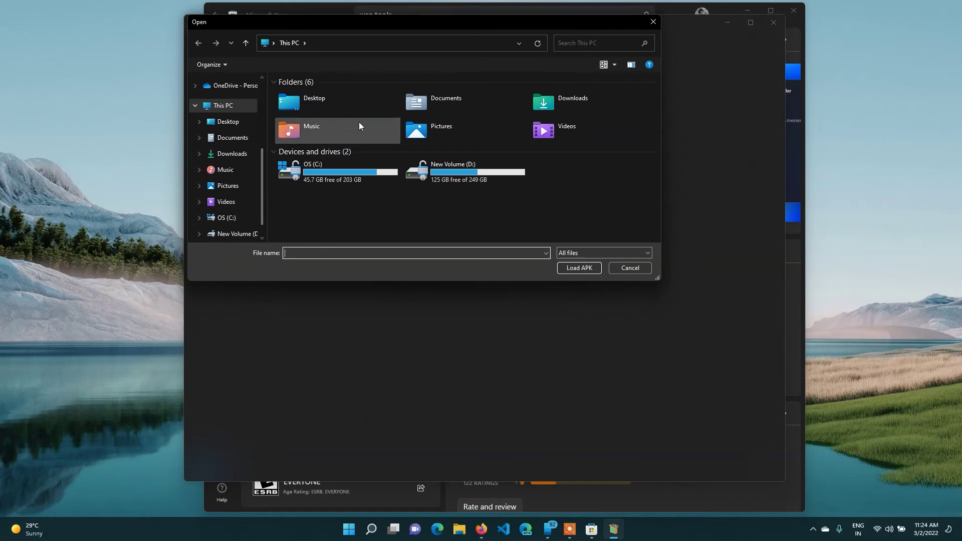
pyautogui.click(556, 100)
pyautogui.doubleClick(559, 95)
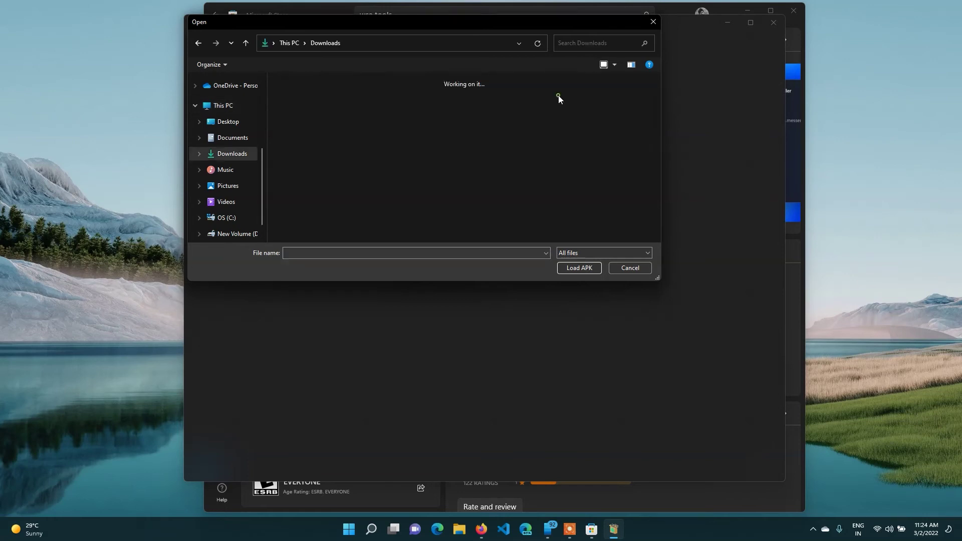
pyautogui.click(335, 143)
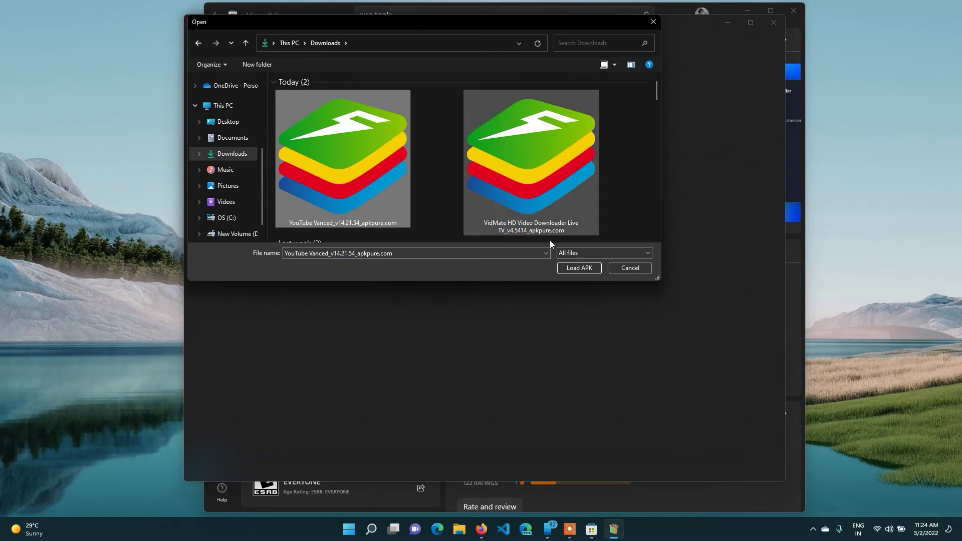
pyautogui.click(580, 268)
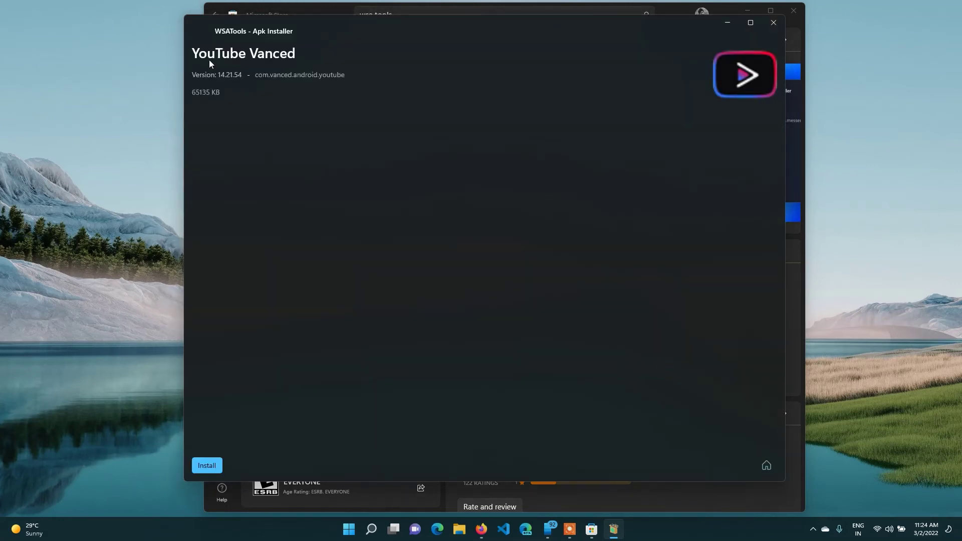
pyautogui.click(207, 466)
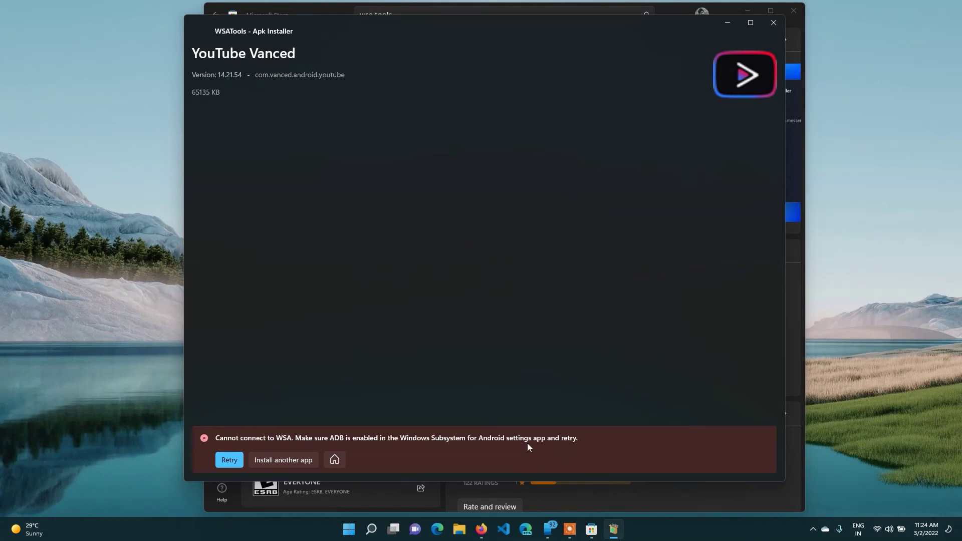
pyautogui.click(349, 529)
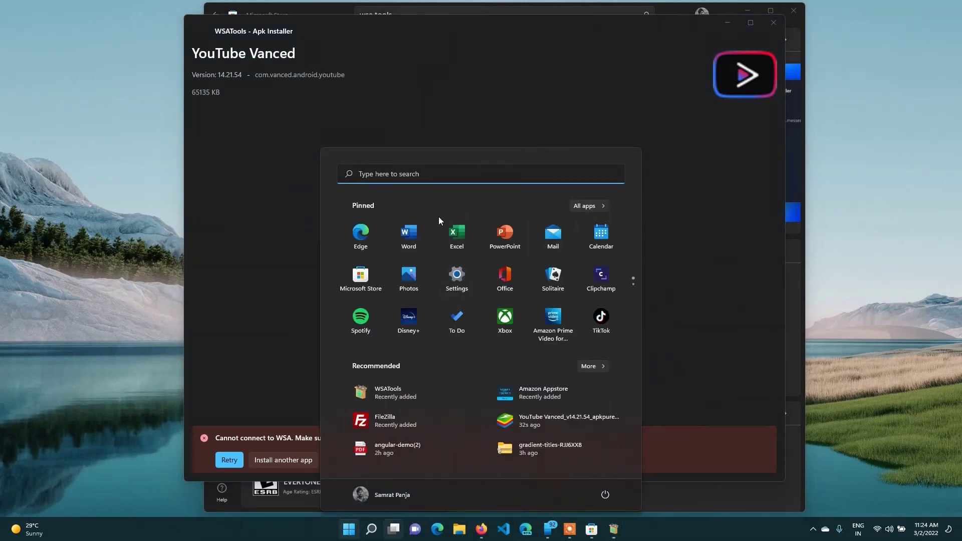
# Browse Start's All apps list, then clear the old 'wsa tools' search in Microsoft Store.
pyautogui.click(591, 206)
pyautogui.scroll(-6, 479, 354)
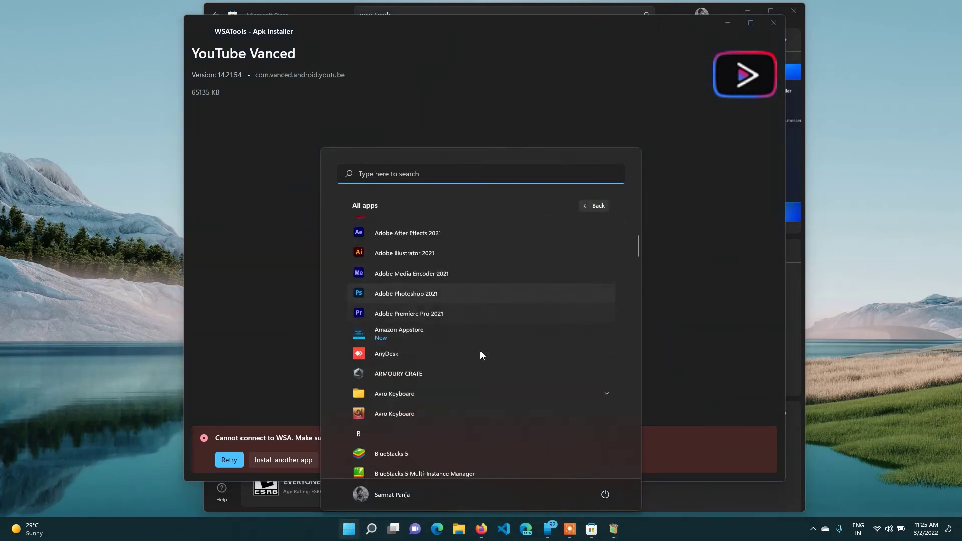
pyautogui.moveTo(639, 276); pyautogui.dragTo(638, 483)
pyautogui.scroll(2, 575, 427)
pyautogui.scroll(1, 520, 401)
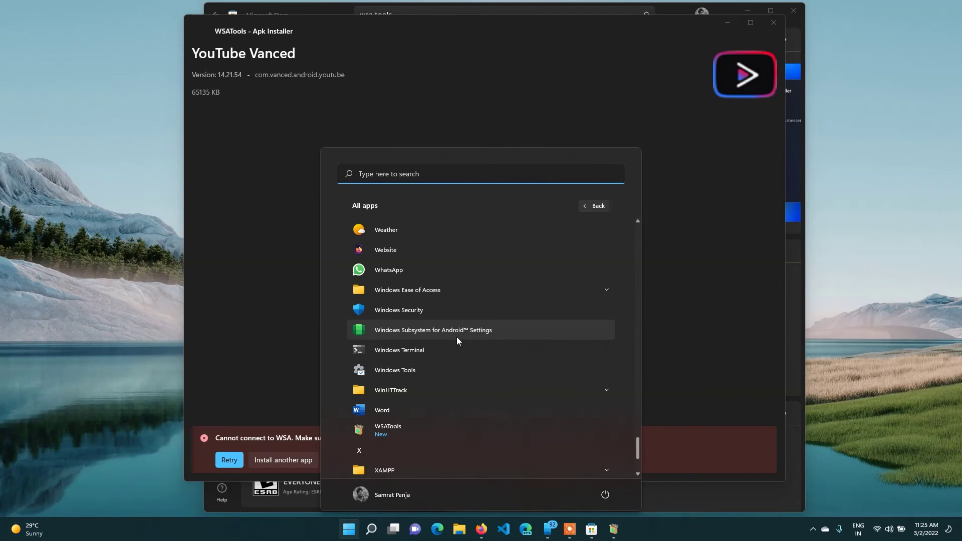
pyautogui.click(283, 15)
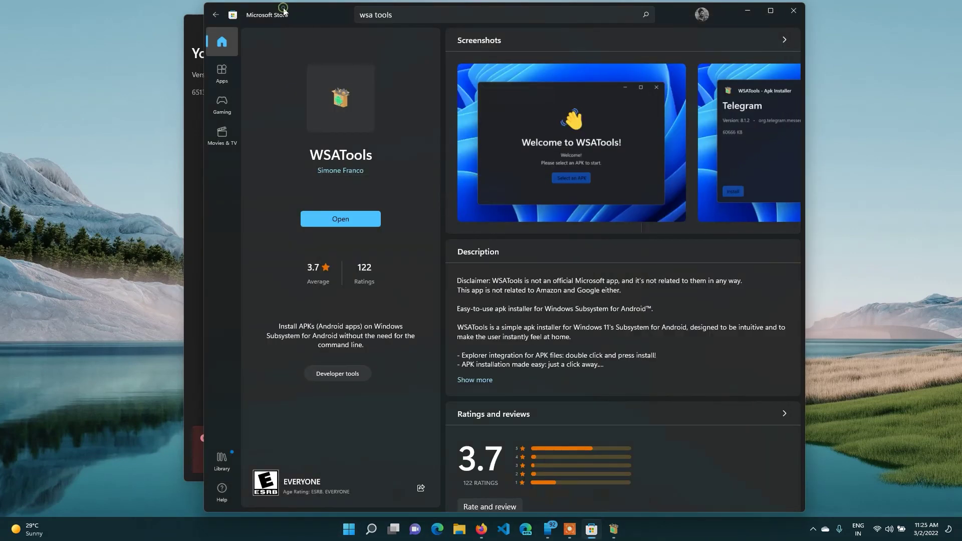
pyautogui.click(417, 15)
pyautogui.press('BackSpace')
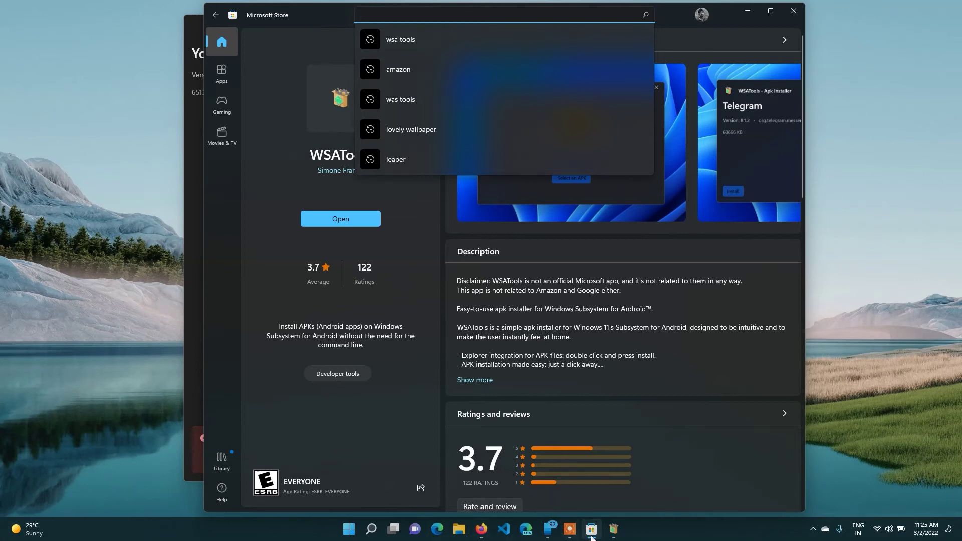
# Launch Windows Subsystem for Android Settings from the Start menu's All apps list.
pyautogui.click(350, 535)
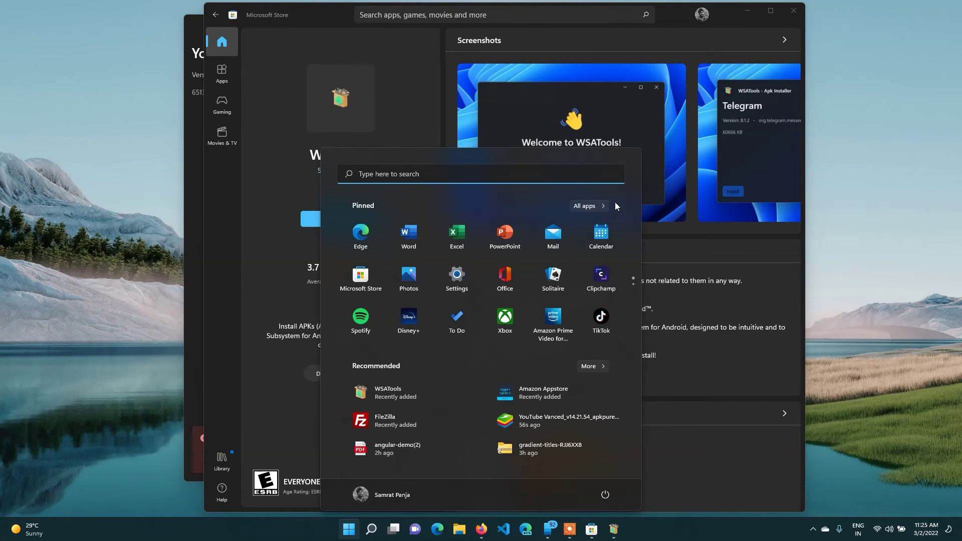
pyautogui.click(597, 207)
pyautogui.scroll(-10, 435, 366)
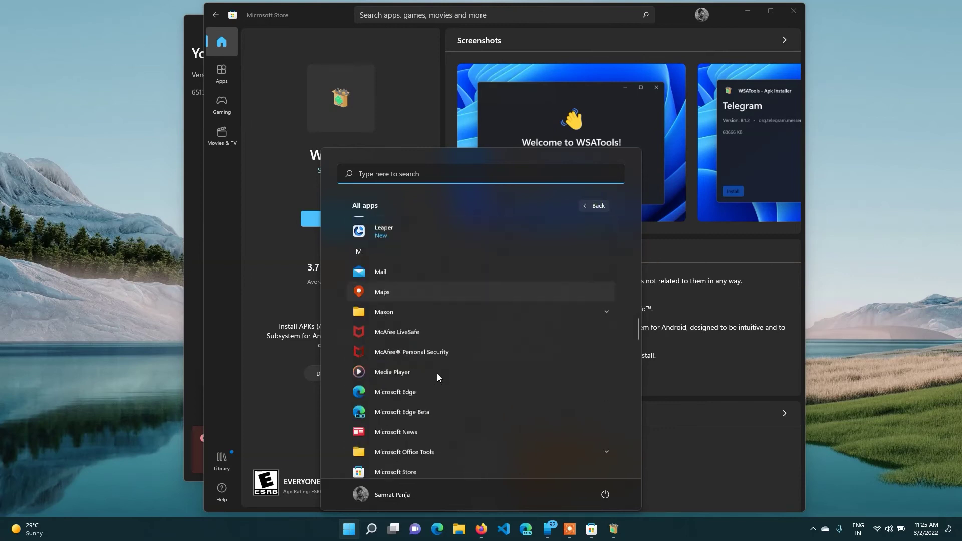
pyautogui.scroll(-15, 638, 381)
pyautogui.scroll(3, 501, 421)
pyautogui.click(431, 330)
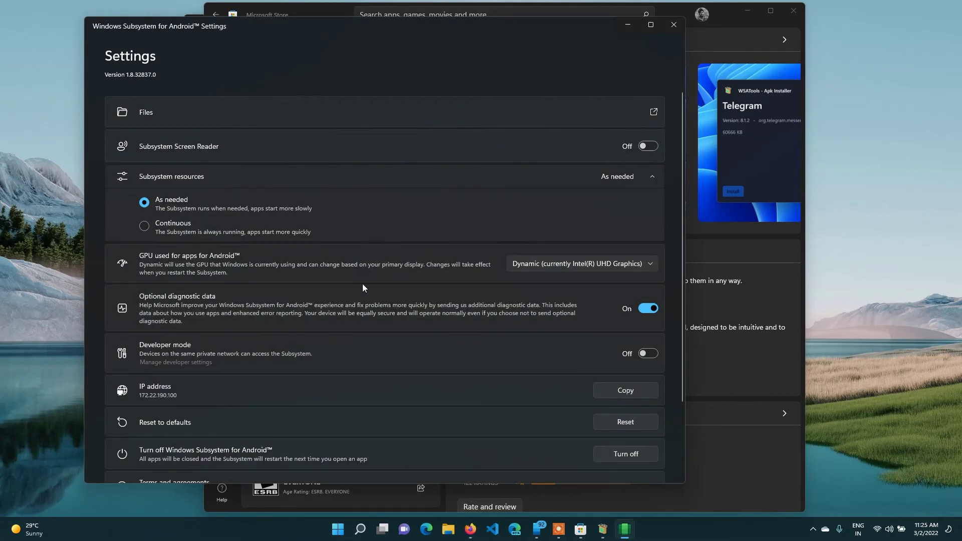
# Turn on Developer mode in the Windows Subsystem for Android settings.
pyautogui.scroll(-3, 429, 267)
pyautogui.scroll(3, 211, 172)
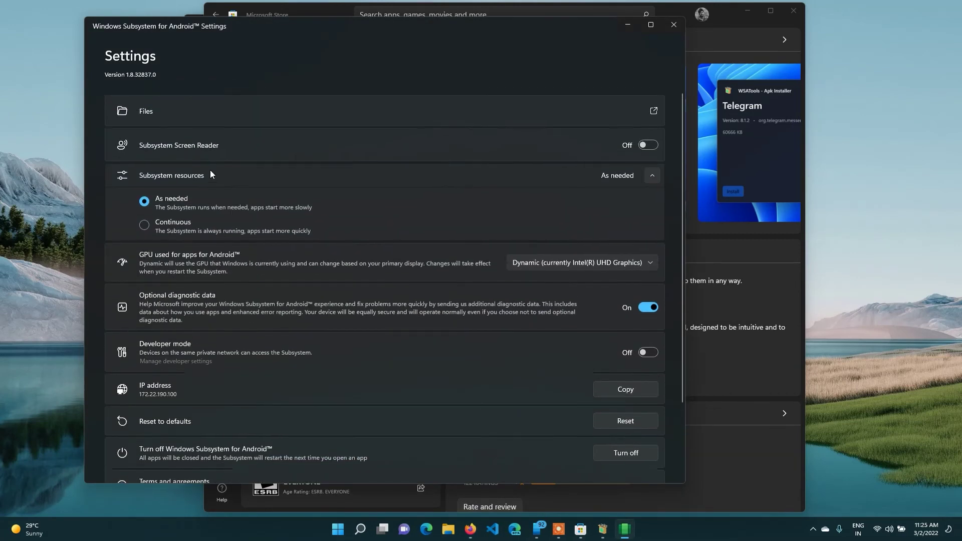
pyautogui.scroll(-2, 513, 323)
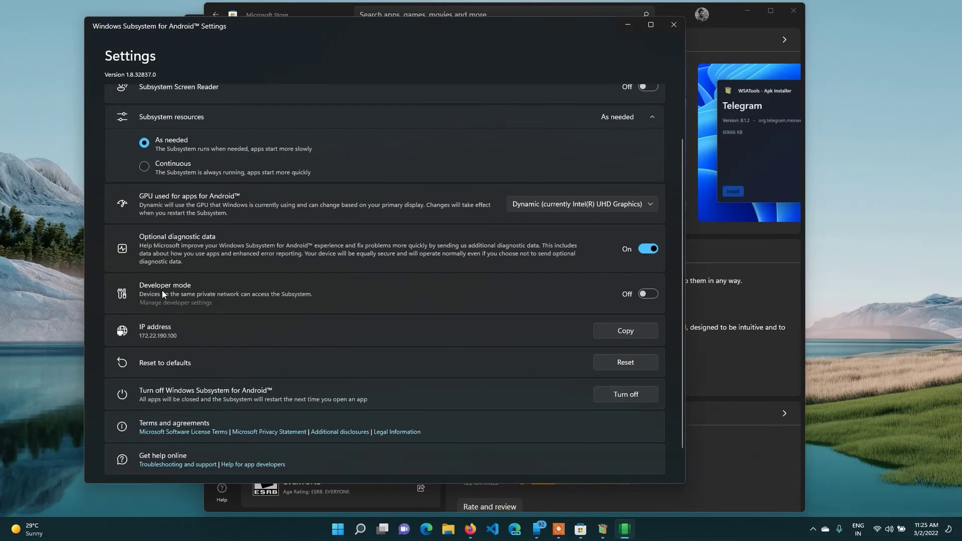
pyautogui.click(646, 296)
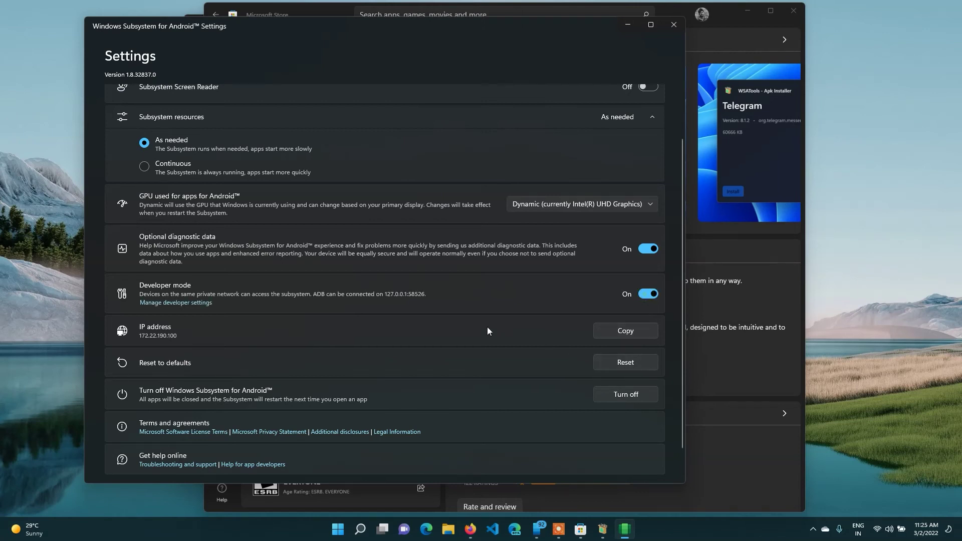
# Set Android apps to use the NVIDIA GeForce RTX 3050 Ti Laptop GPU, then close settings.
pyautogui.scroll(2, 542, 269)
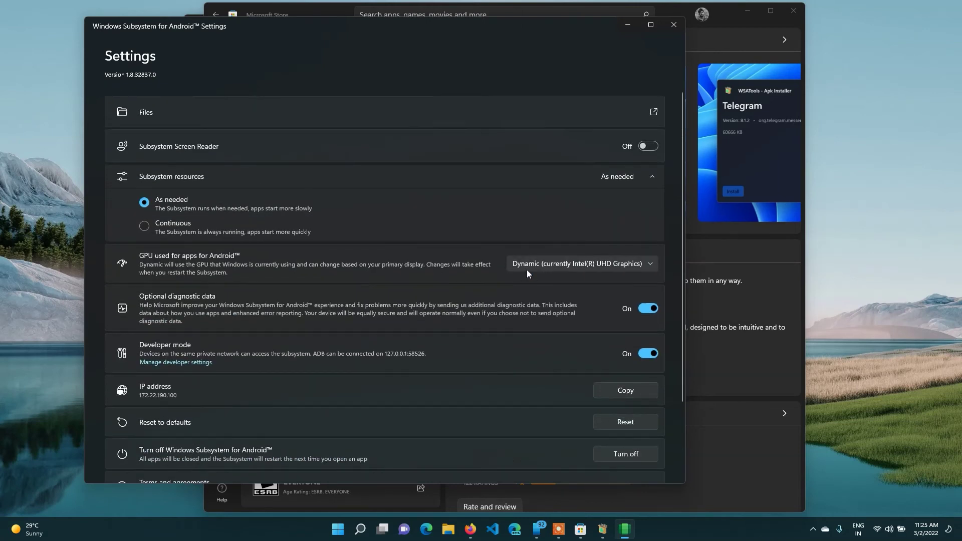
pyautogui.click(529, 267)
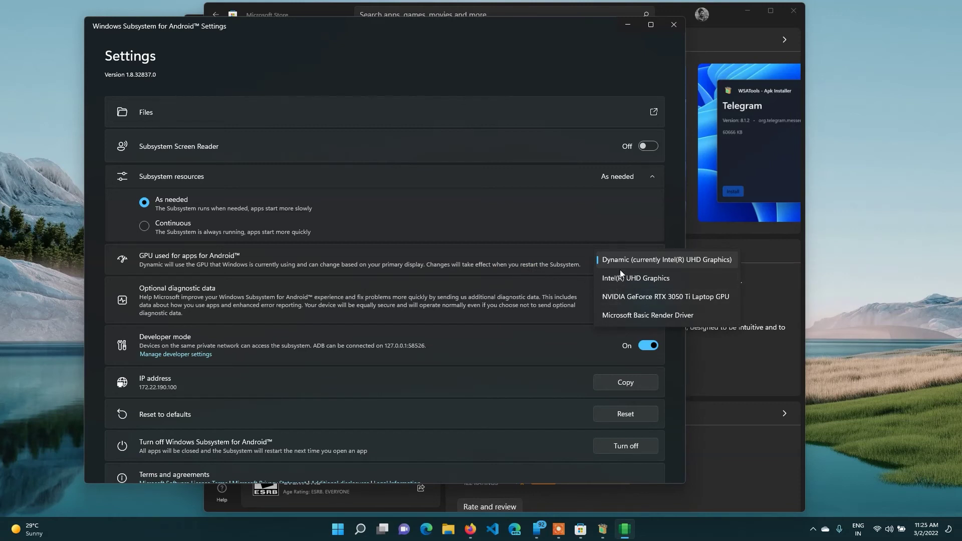
pyautogui.click(634, 296)
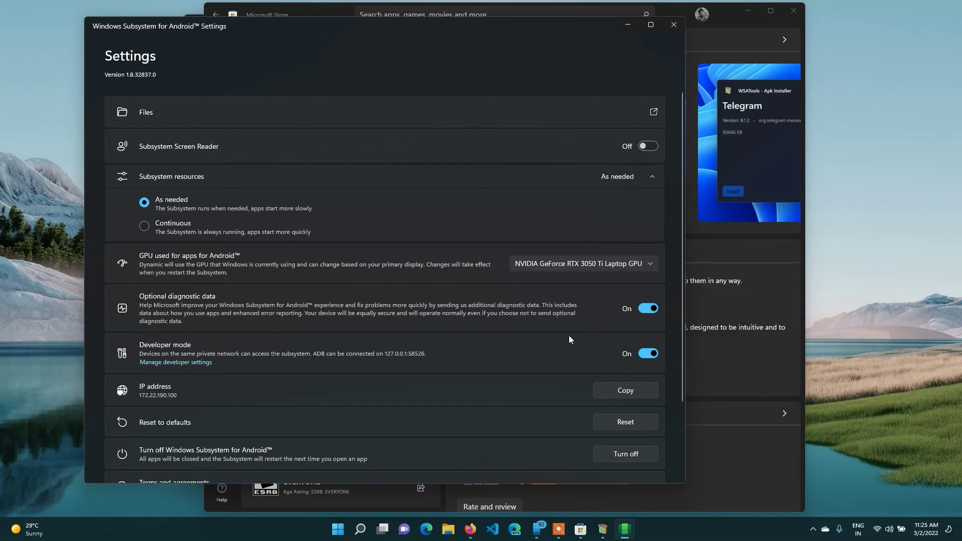
pyautogui.scroll(-3, 569, 344)
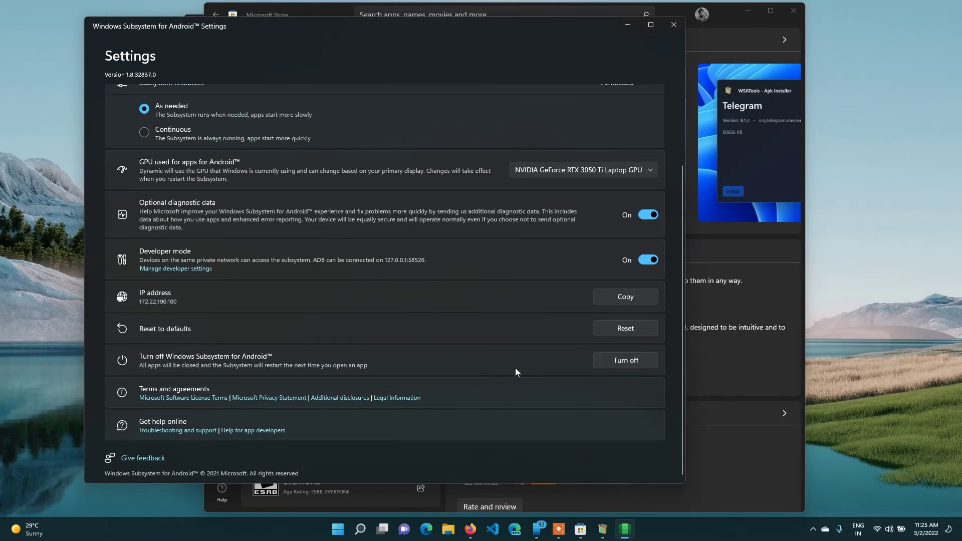
pyautogui.scroll(3, 537, 279)
pyautogui.click(671, 26)
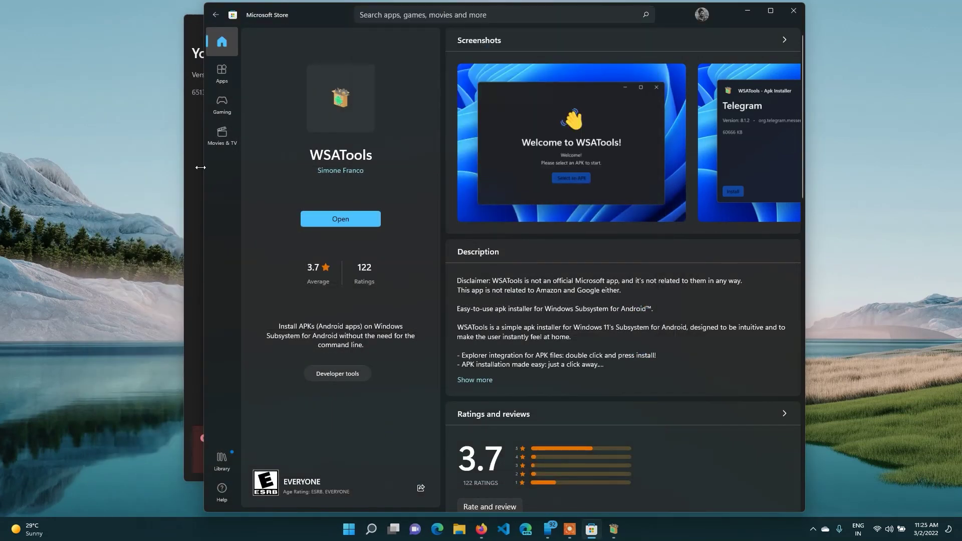
# Retry the YouTube Vanced install in WSATools, launch it and dismiss the Vanced Team dialog.
pyautogui.click(191, 182)
pyautogui.click(228, 460)
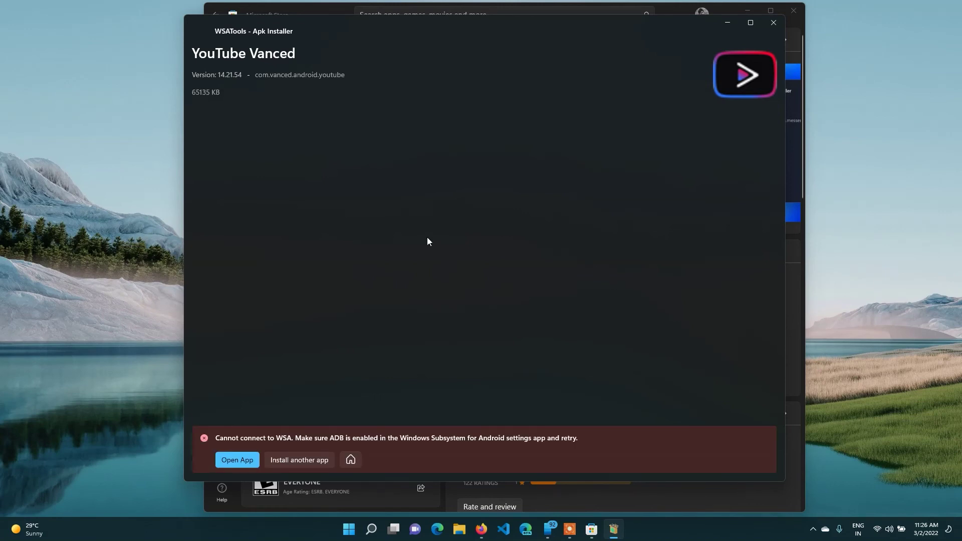
pyautogui.click(236, 459)
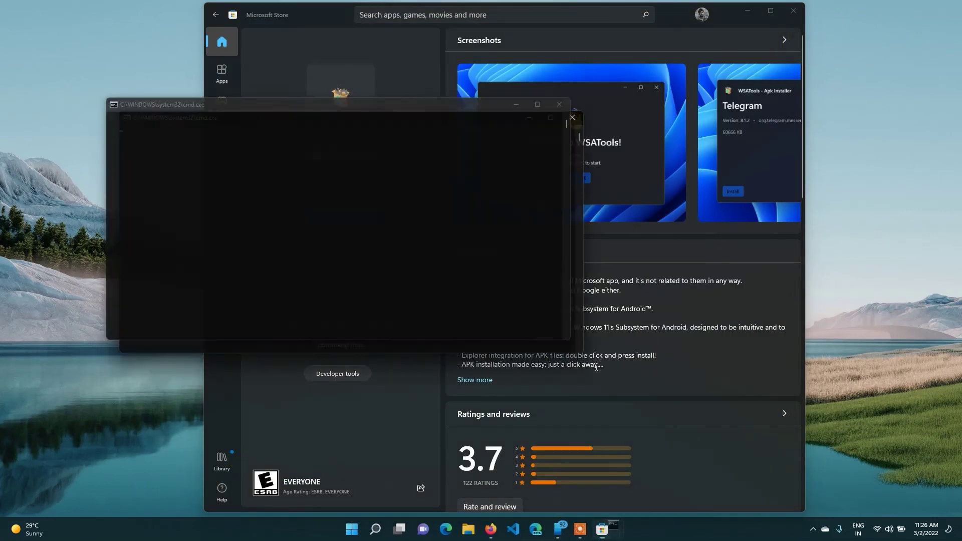
pyautogui.moveTo(272, 129); pyautogui.dragTo(495, 161)
pyautogui.click(633, 311)
# Close Microsoft Store and minimize the Firefox download page to clear the desktop.
pyautogui.scroll(-5, 623, 247)
pyautogui.scroll(6, 622, 247)
pyautogui.click(793, 11)
pyautogui.scroll(-2, 511, 281)
pyautogui.scroll(-3, 511, 281)
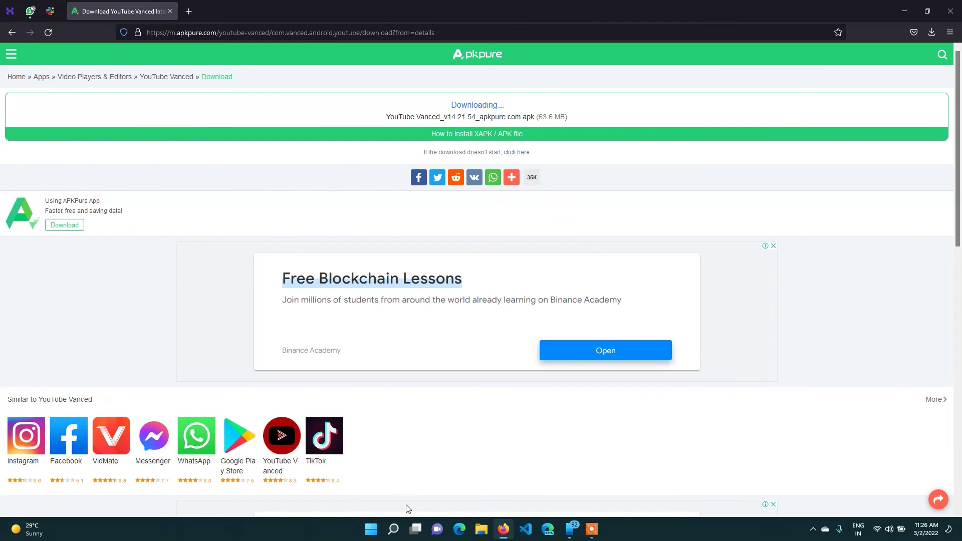
pyautogui.click(905, 11)
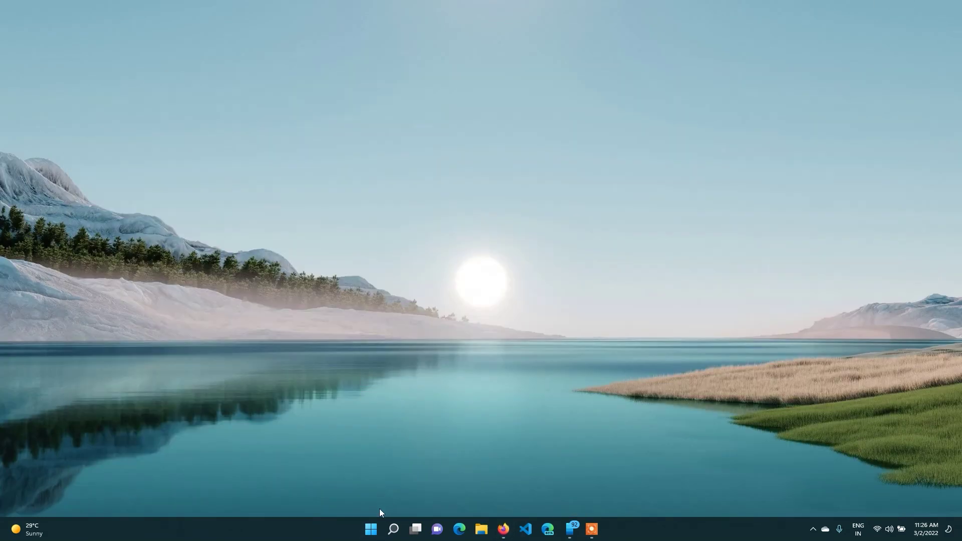
# Install the downloaded VidMate 4.5414 APK from Downloads through WSATools and launch it.
pyautogui.click(365, 534)
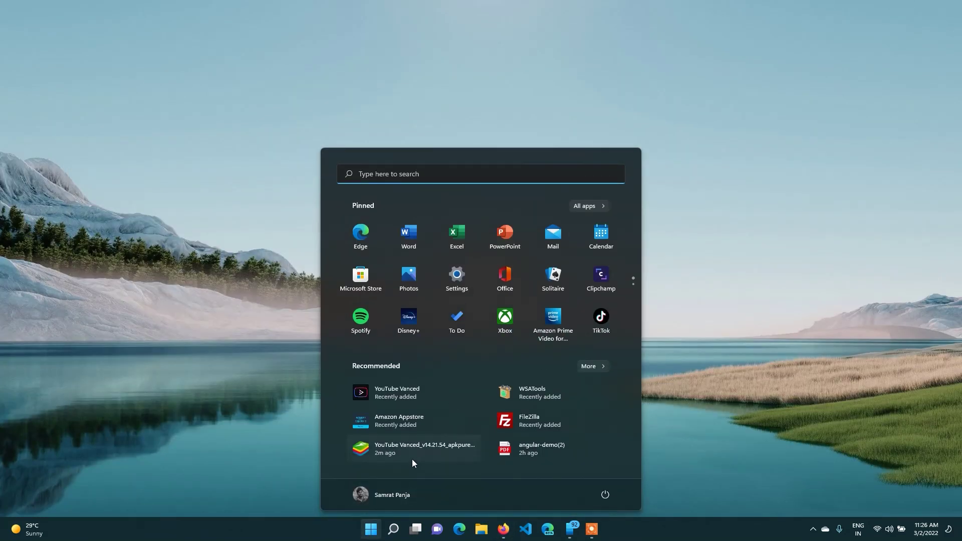
pyautogui.click(525, 397)
pyautogui.click(498, 313)
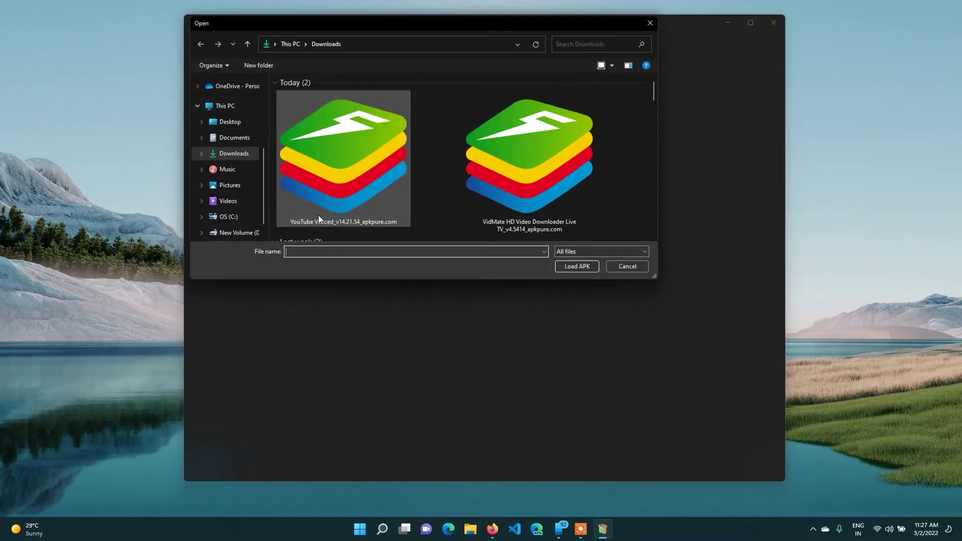
pyautogui.click(547, 198)
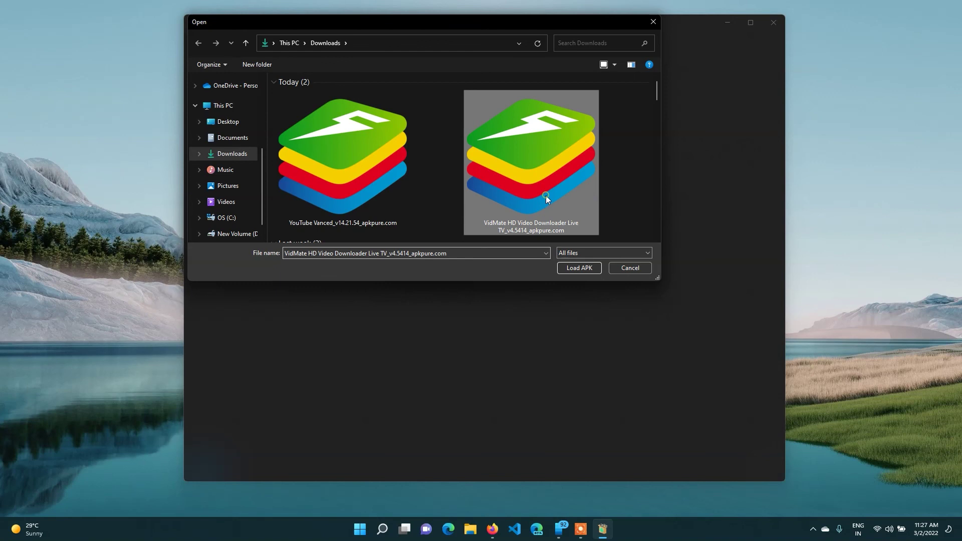
pyautogui.click(580, 267)
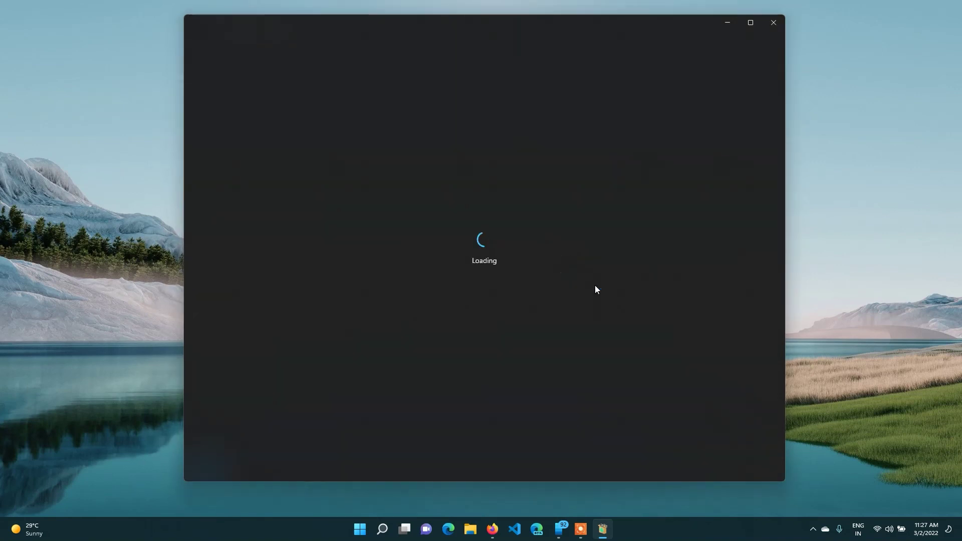
pyautogui.click(195, 471)
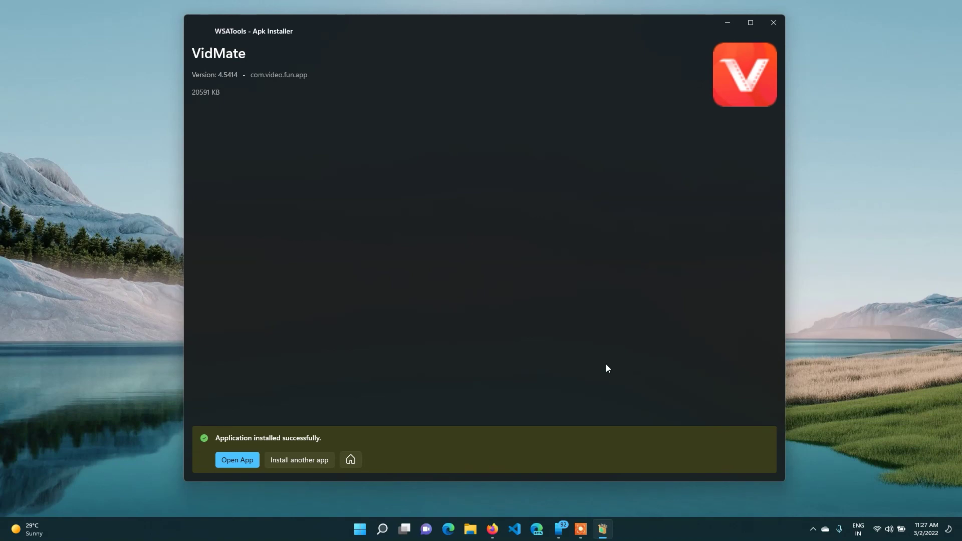
pyautogui.click(237, 466)
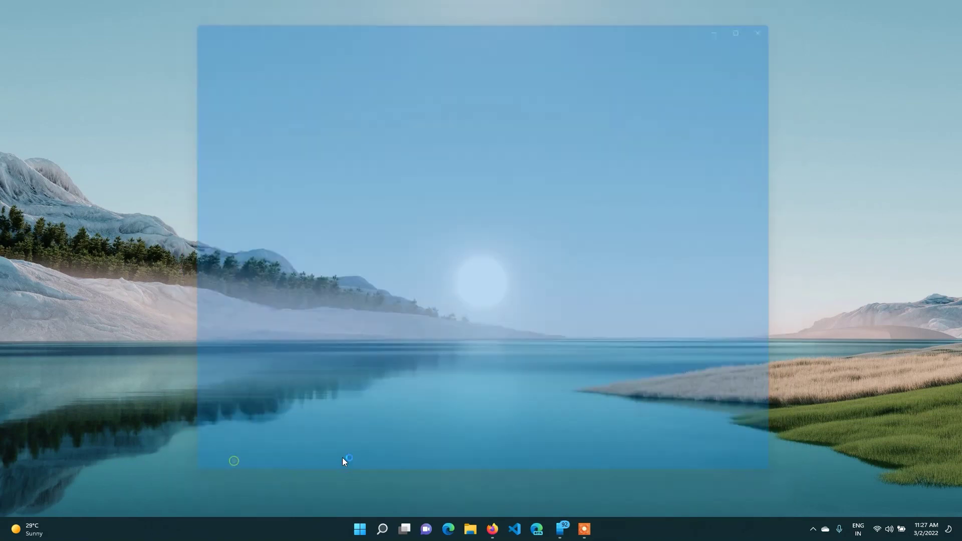
# Allow VidMate access to photos, media and files, and move and enlarge its window.
pyautogui.moveTo(129, 43); pyautogui.dragTo(464, 60)
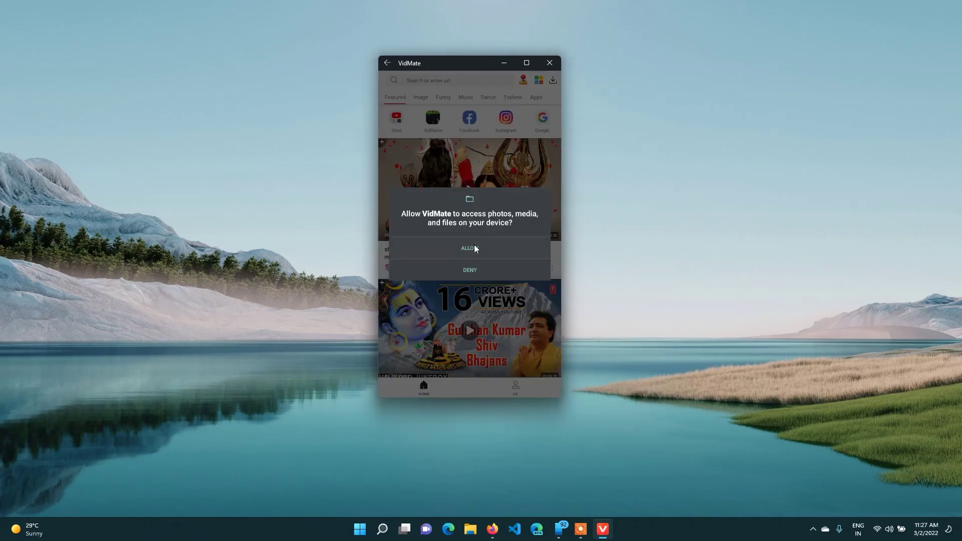
pyautogui.click(469, 248)
pyautogui.moveTo(560, 398); pyautogui.dragTo(711, 490)
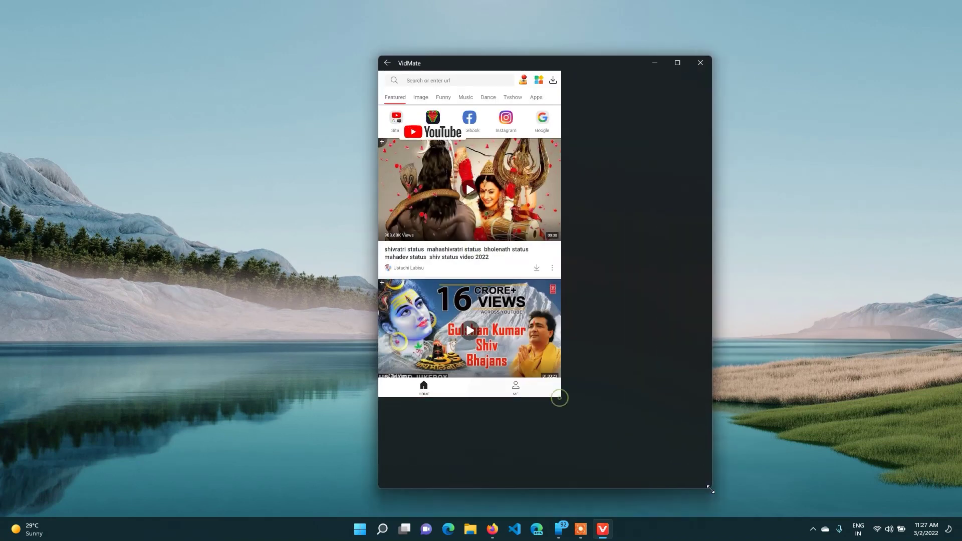
# Maximize the VidMate window, restore it, and browse the Featured video feed.
pyautogui.press('super+Up')
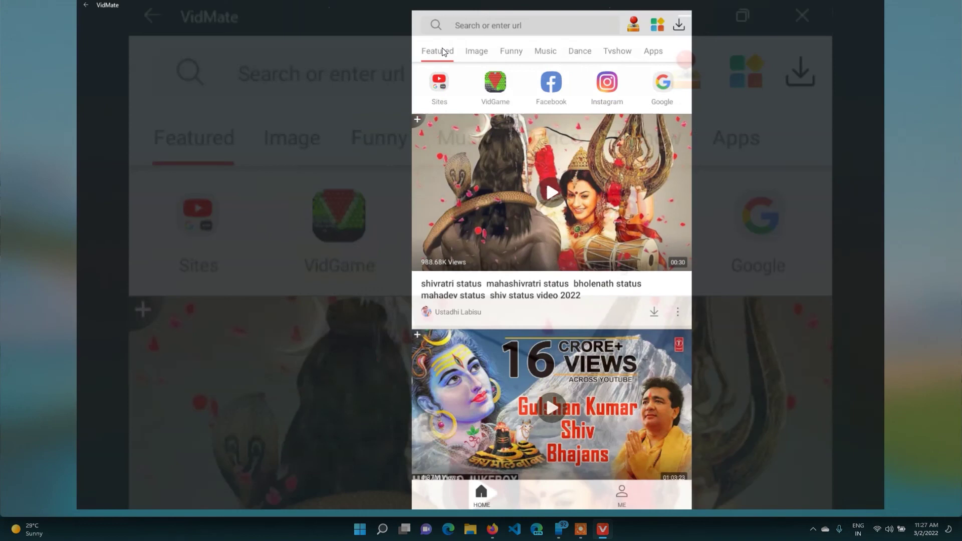
pyautogui.click(926, 5)
pyautogui.scroll(-5, 505, 341)
pyautogui.scroll(4, 509, 338)
pyautogui.scroll(2, 509, 338)
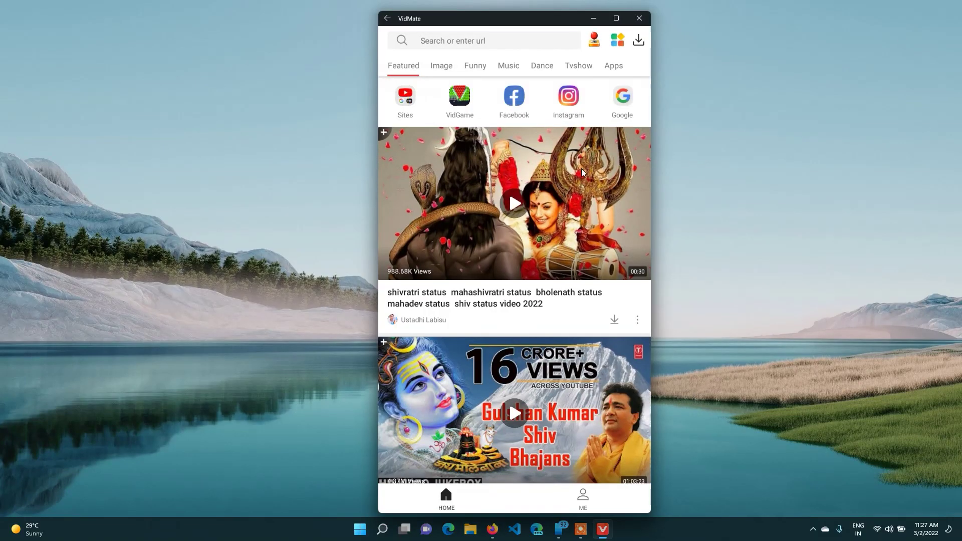
pyautogui.scroll(-8, 586, 228)
pyautogui.scroll(-8, 588, 324)
pyautogui.scroll(2, 588, 330)
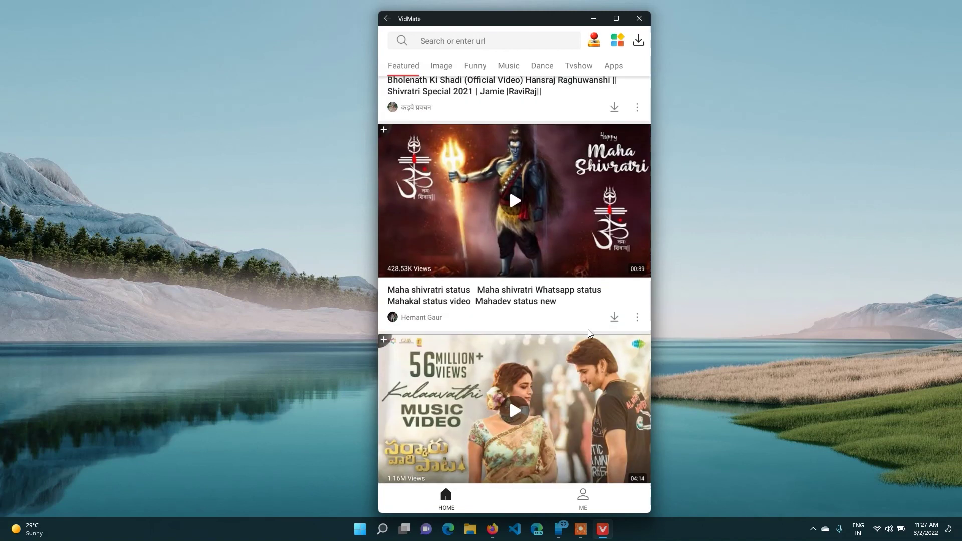